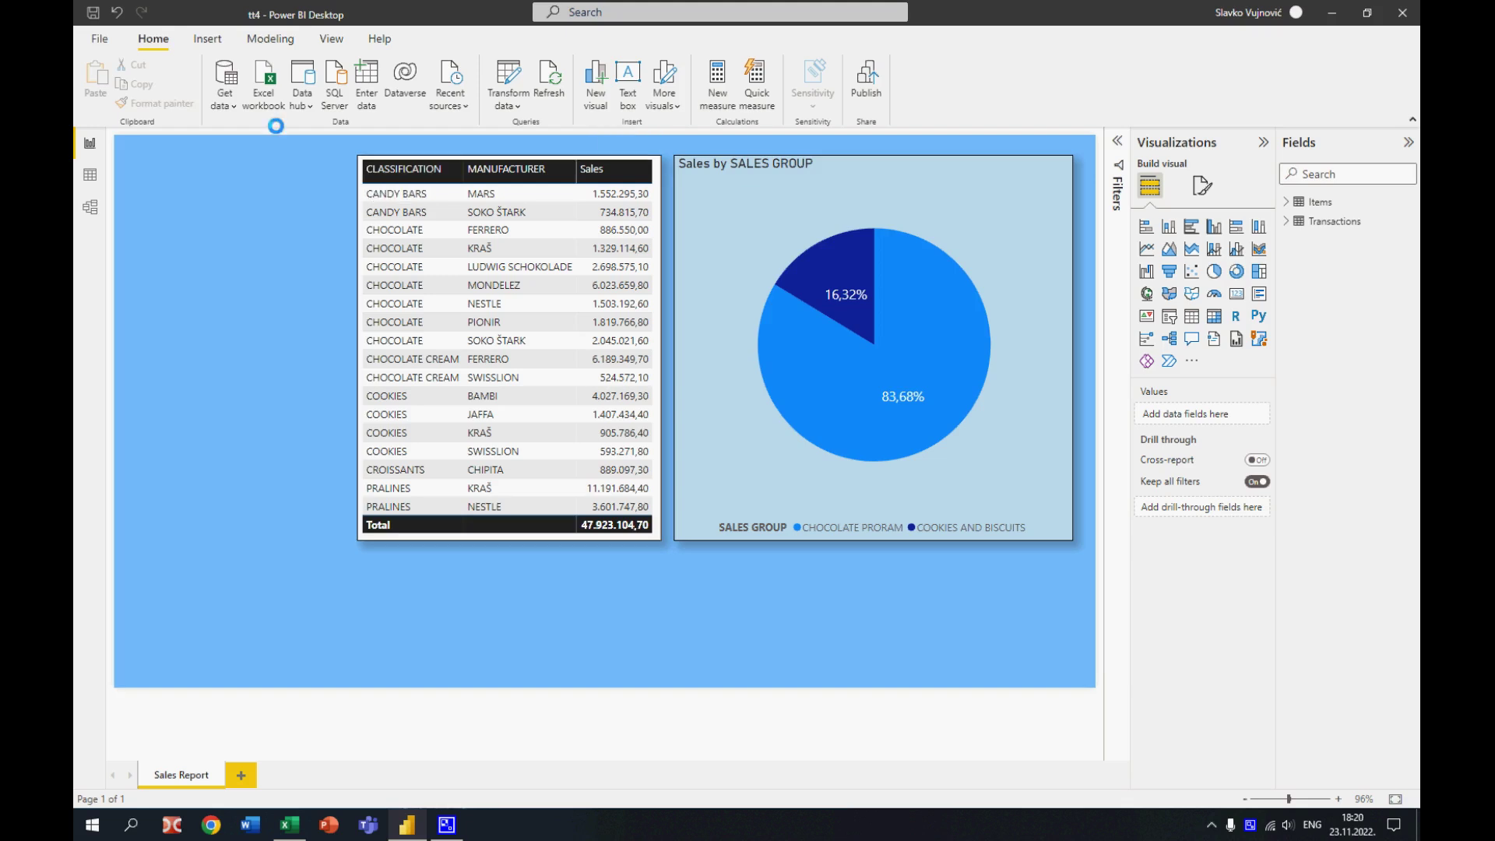
Review the model diagram with its table relationship and the data tables behind the sales report
{"action": "left_click", "coordinate": [89, 206]}
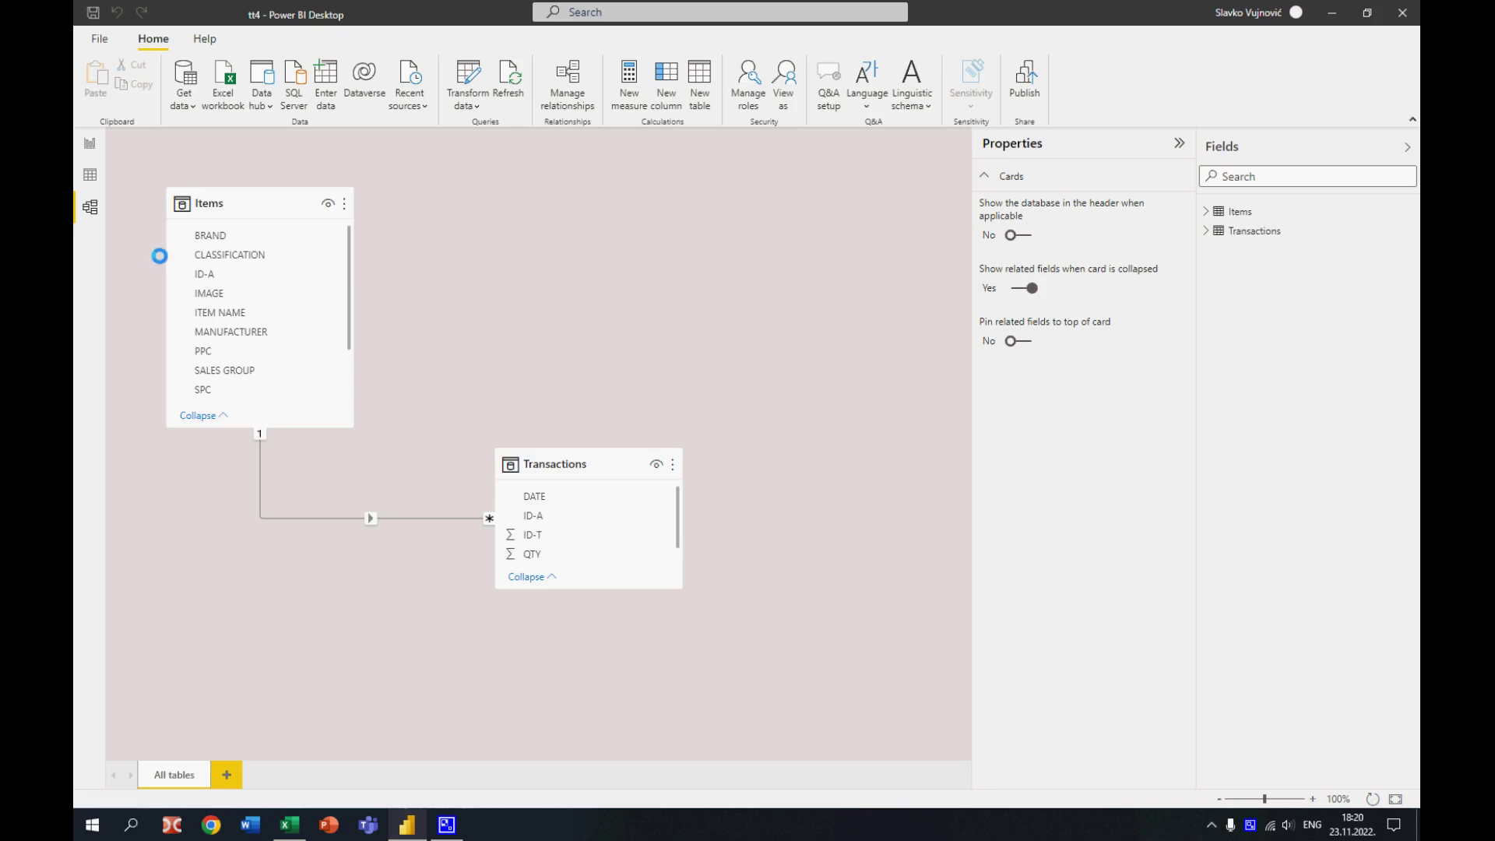
{"action": "left_click", "coordinate": [91, 173]}
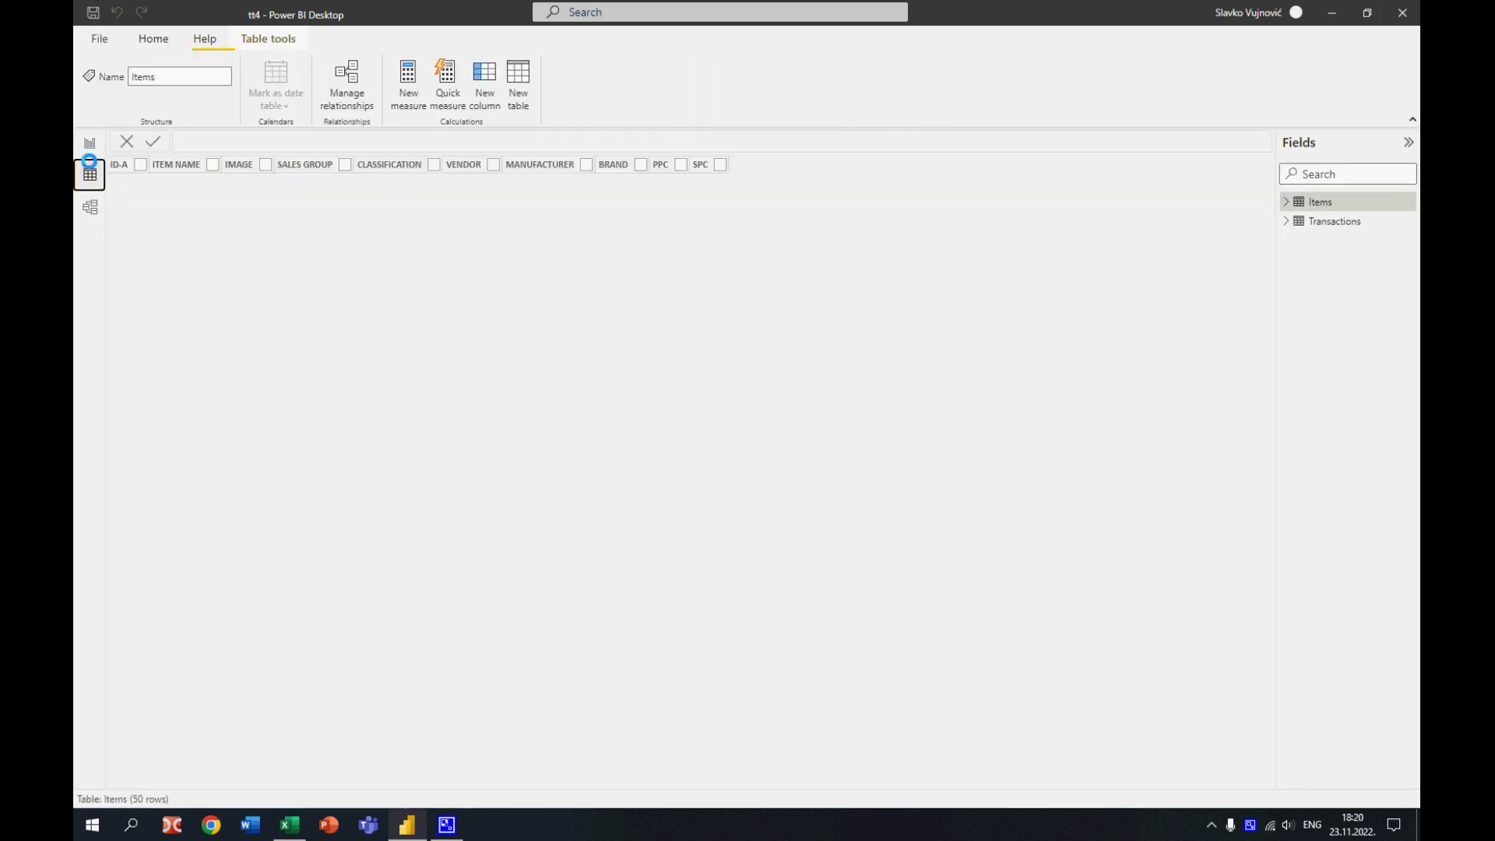
{"action": "left_click", "coordinate": [89, 143]}
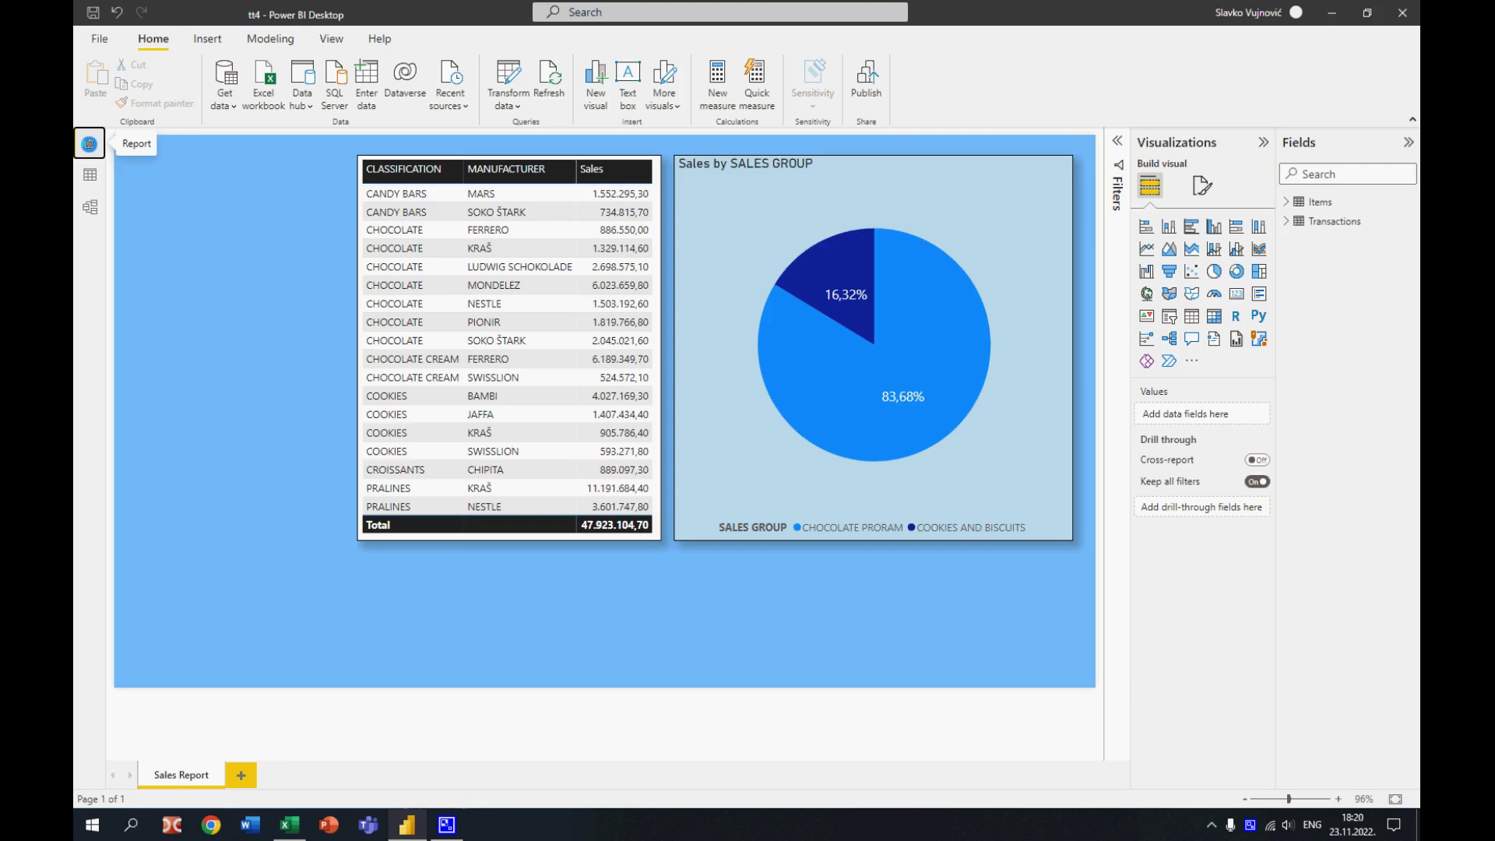
Switch to Excel and examine the currency rates table in the Currencies workbook
{"action": "left_click", "coordinate": [285, 825]}
{"action": "mouse_move", "coordinate": [285, 826]}
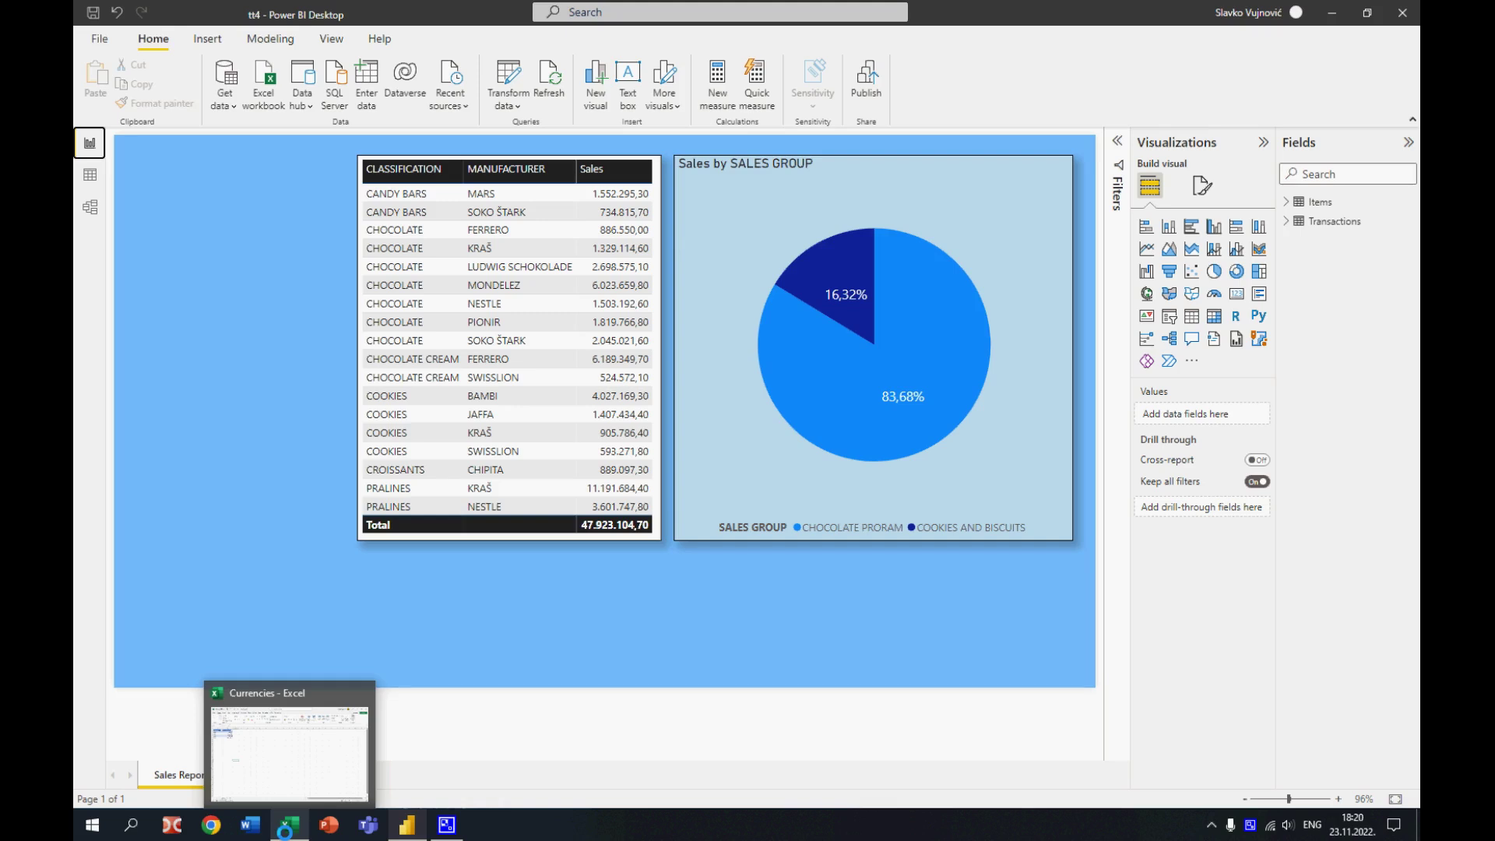
{"action": "left_click", "coordinate": [285, 826]}
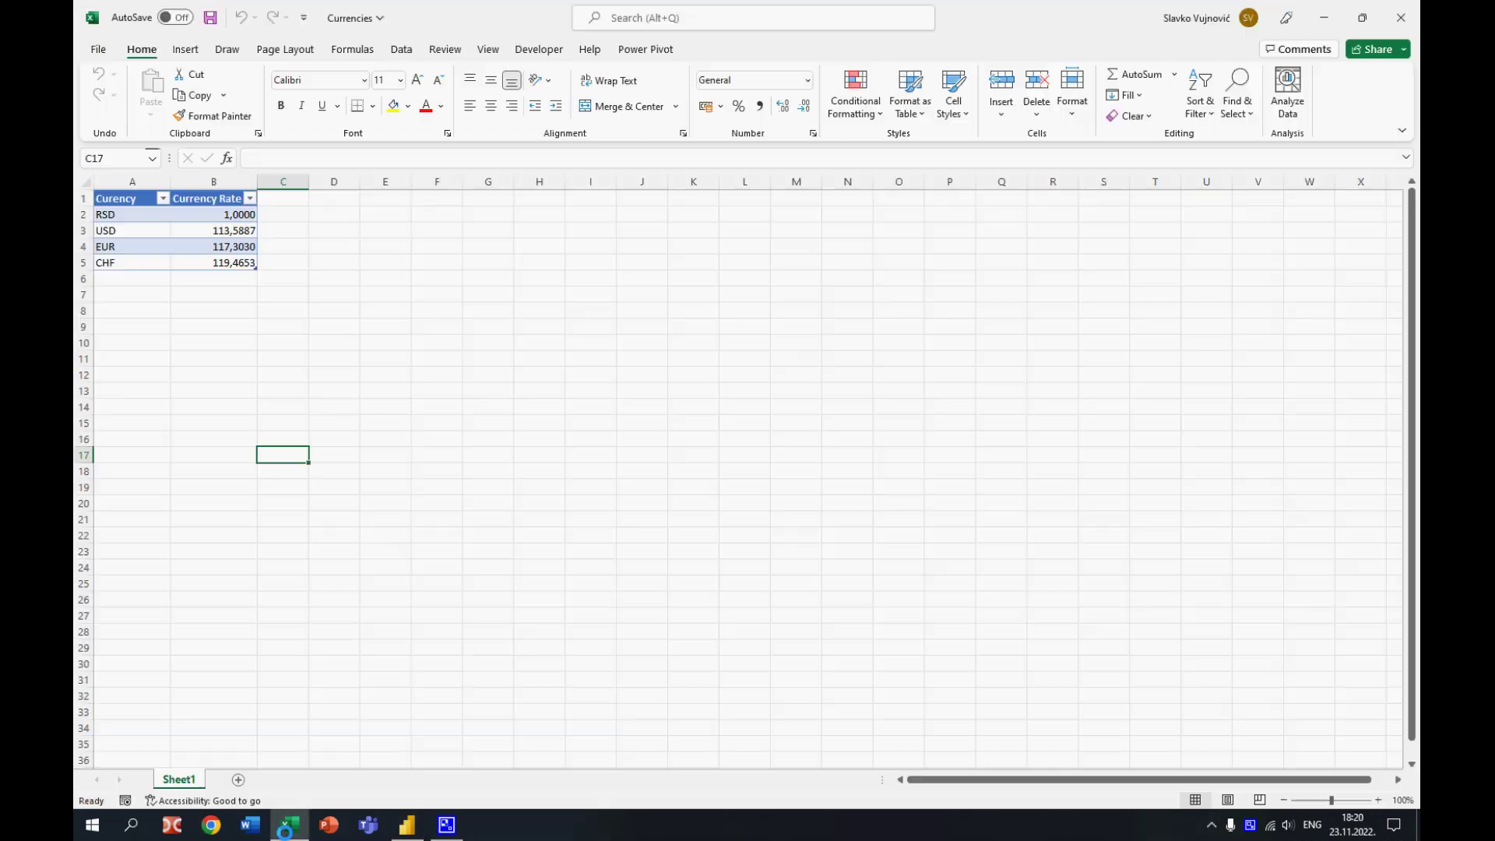
{"action": "left_click", "coordinate": [133, 216]}
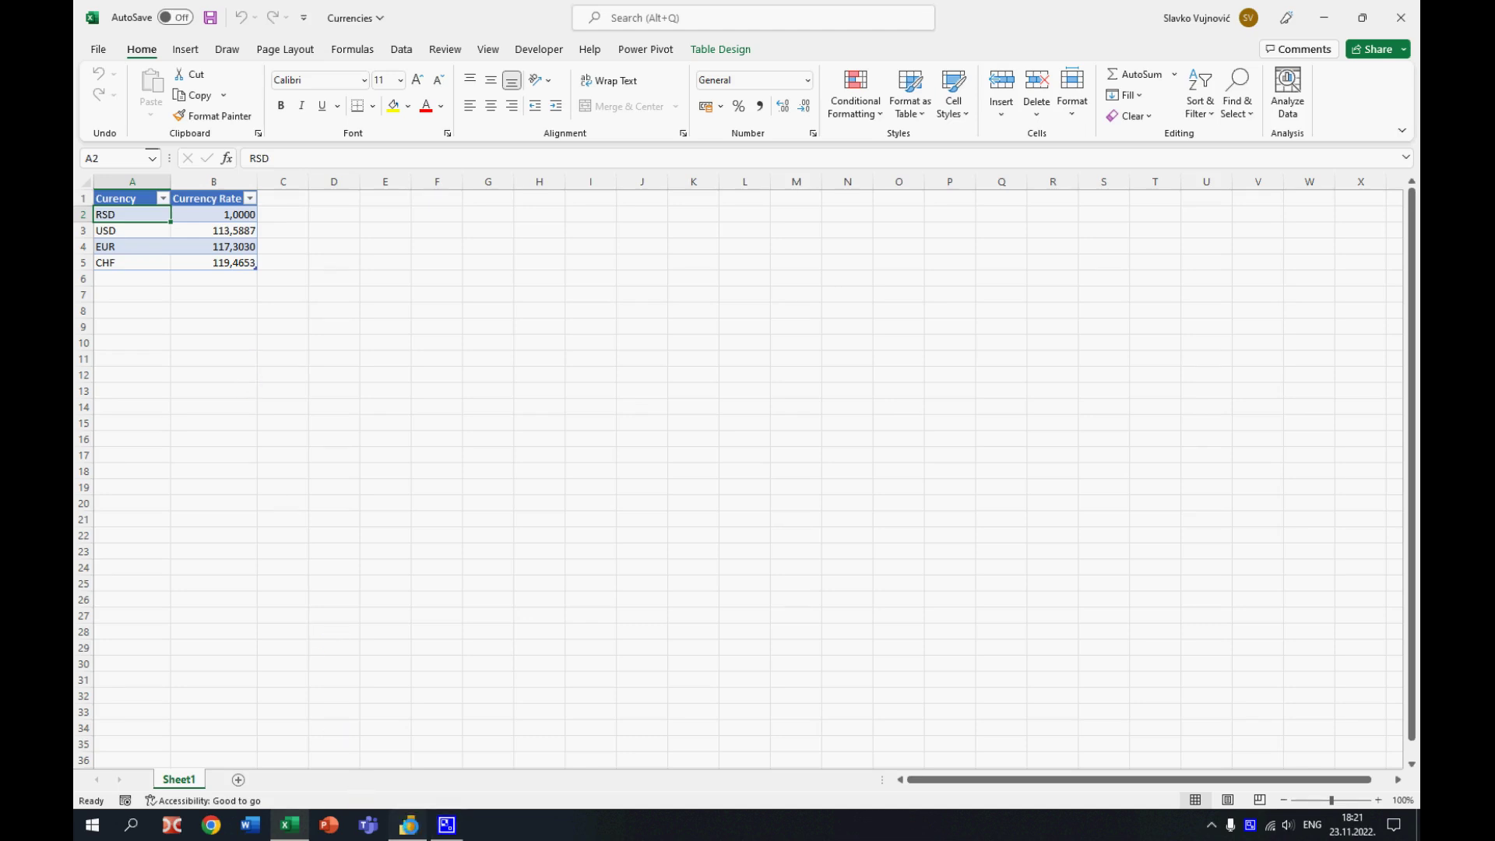
Switch to Power BI Desktop and load the Currencies table from the Currencies.xlsx workbook
{"action": "left_click", "coordinate": [406, 825]}
{"action": "left_click", "coordinate": [258, 75]}
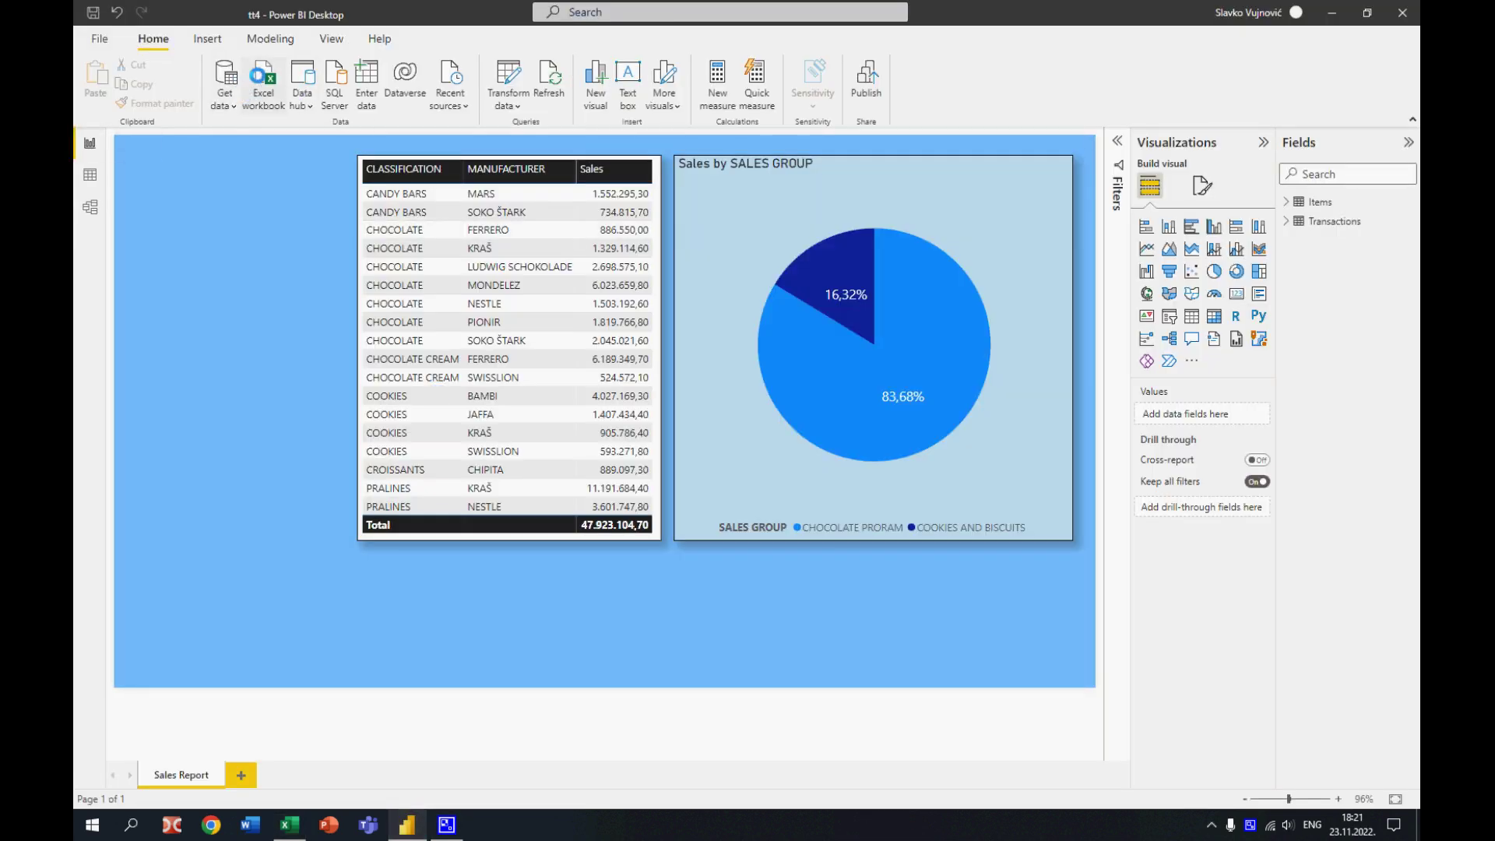
{"action": "left_click", "coordinate": [248, 148]}
{"action": "left_click", "coordinate": [605, 392]}
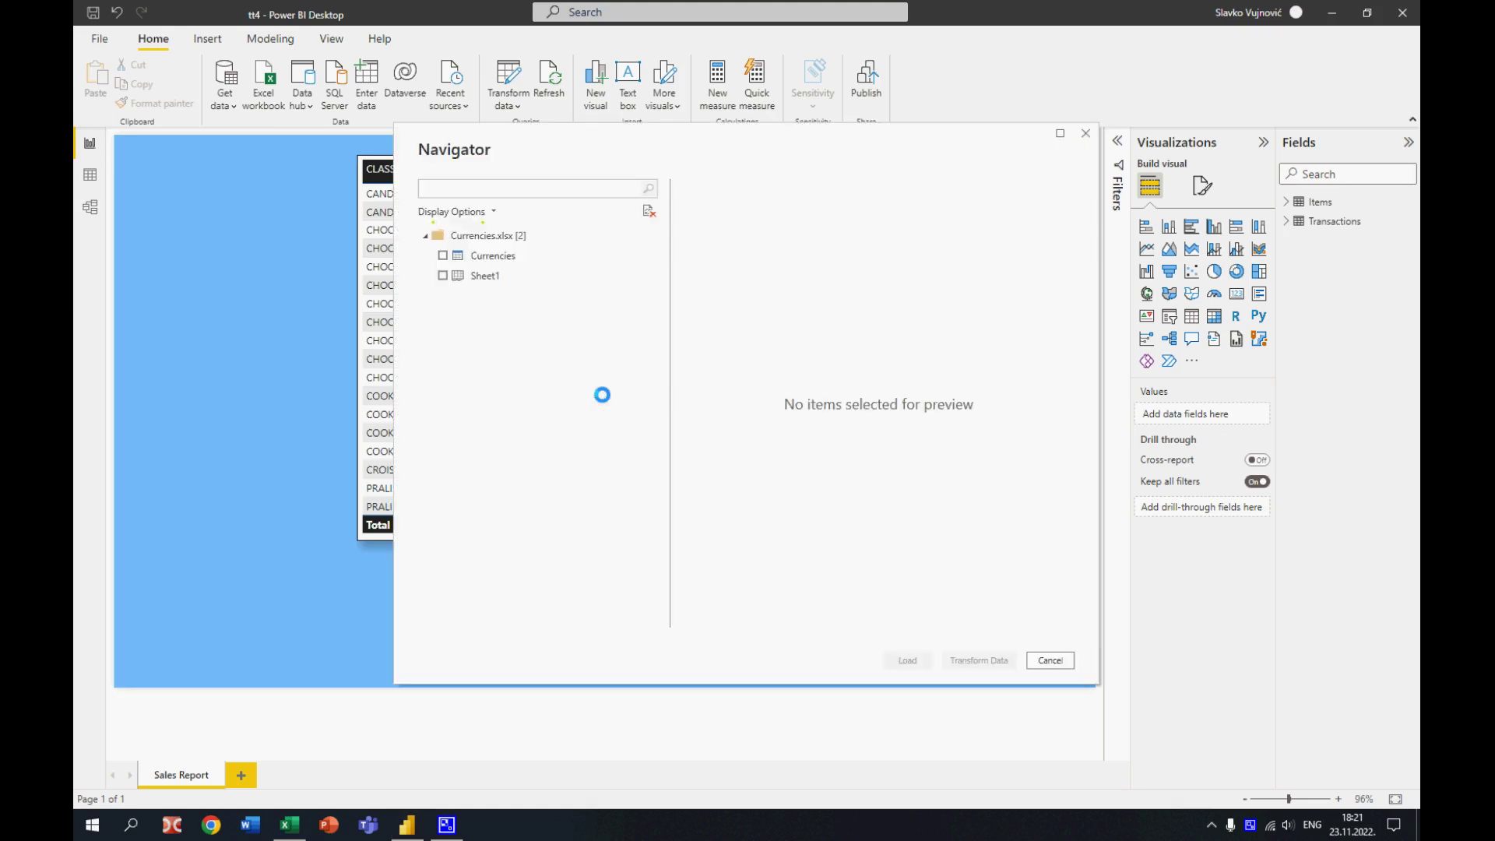
{"action": "left_click", "coordinate": [444, 256]}
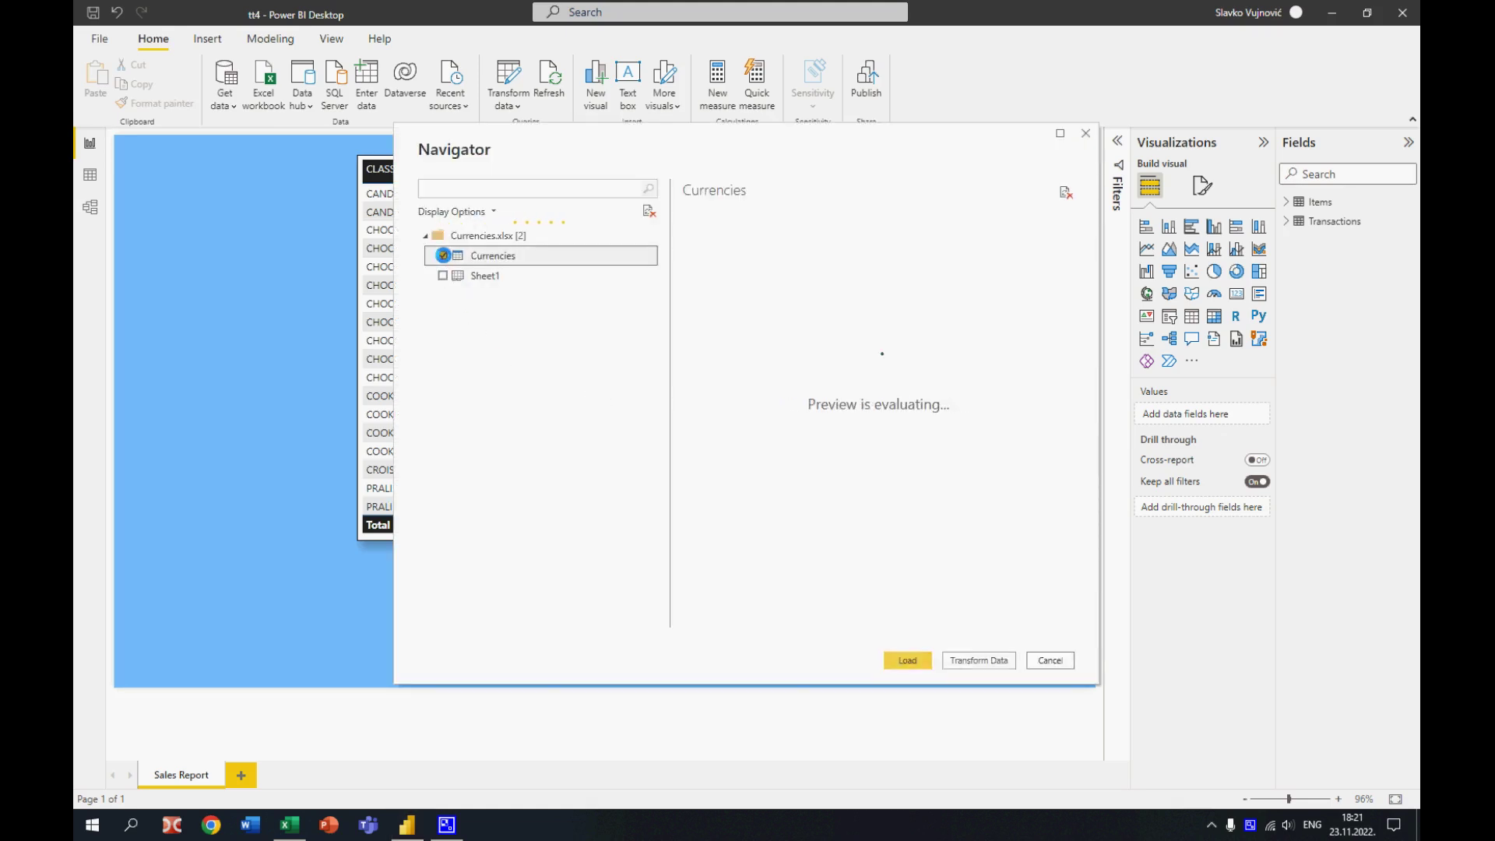
{"action": "left_click", "coordinate": [911, 660]}
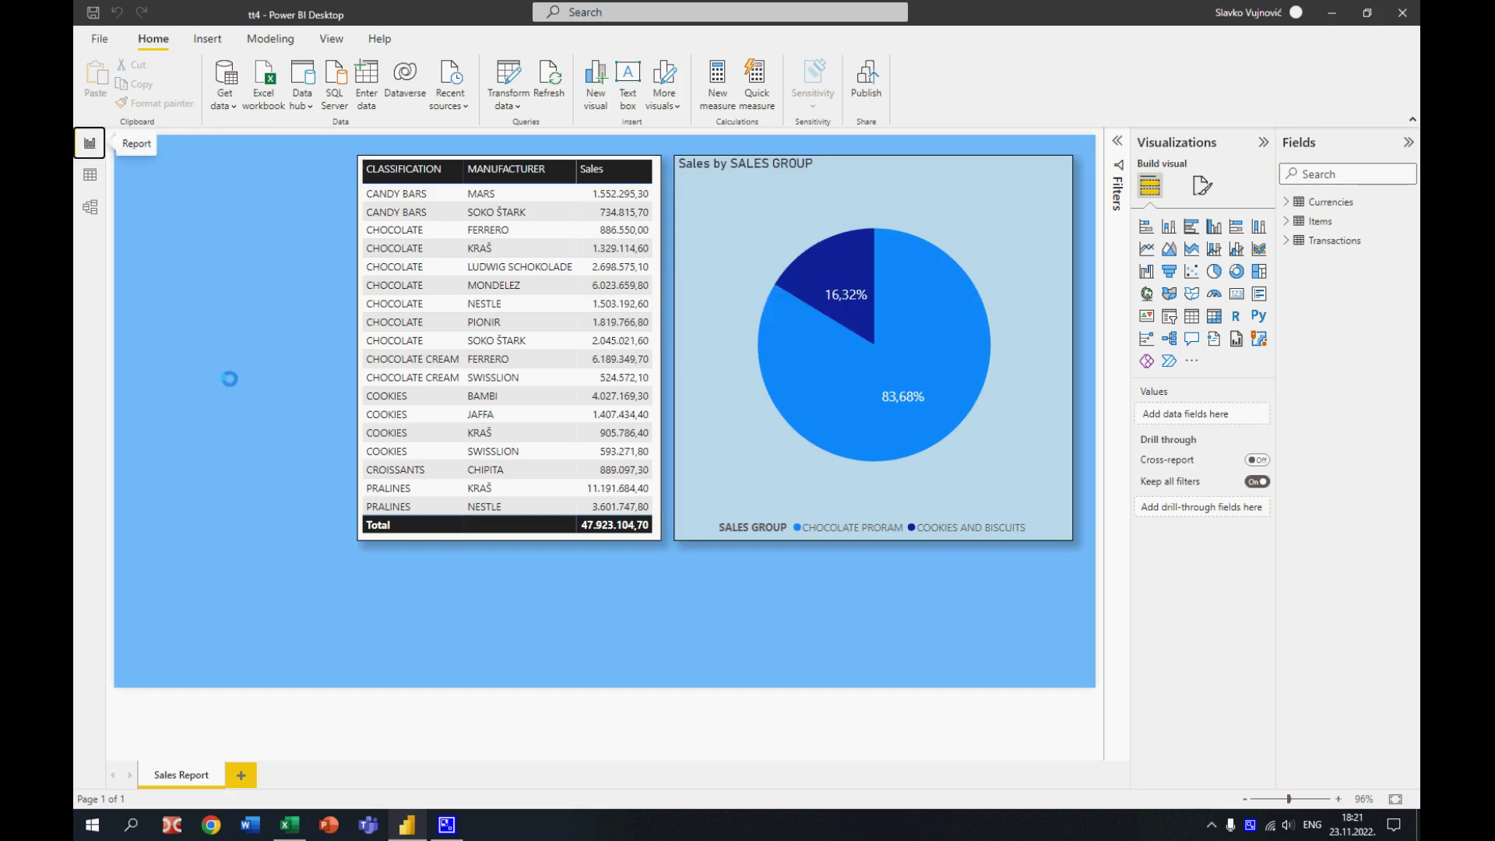
In the model diagram, move the Currencies table between Items and the canvas edge, above Transactions, and make its card slightly taller
{"action": "left_click", "coordinate": [91, 207]}
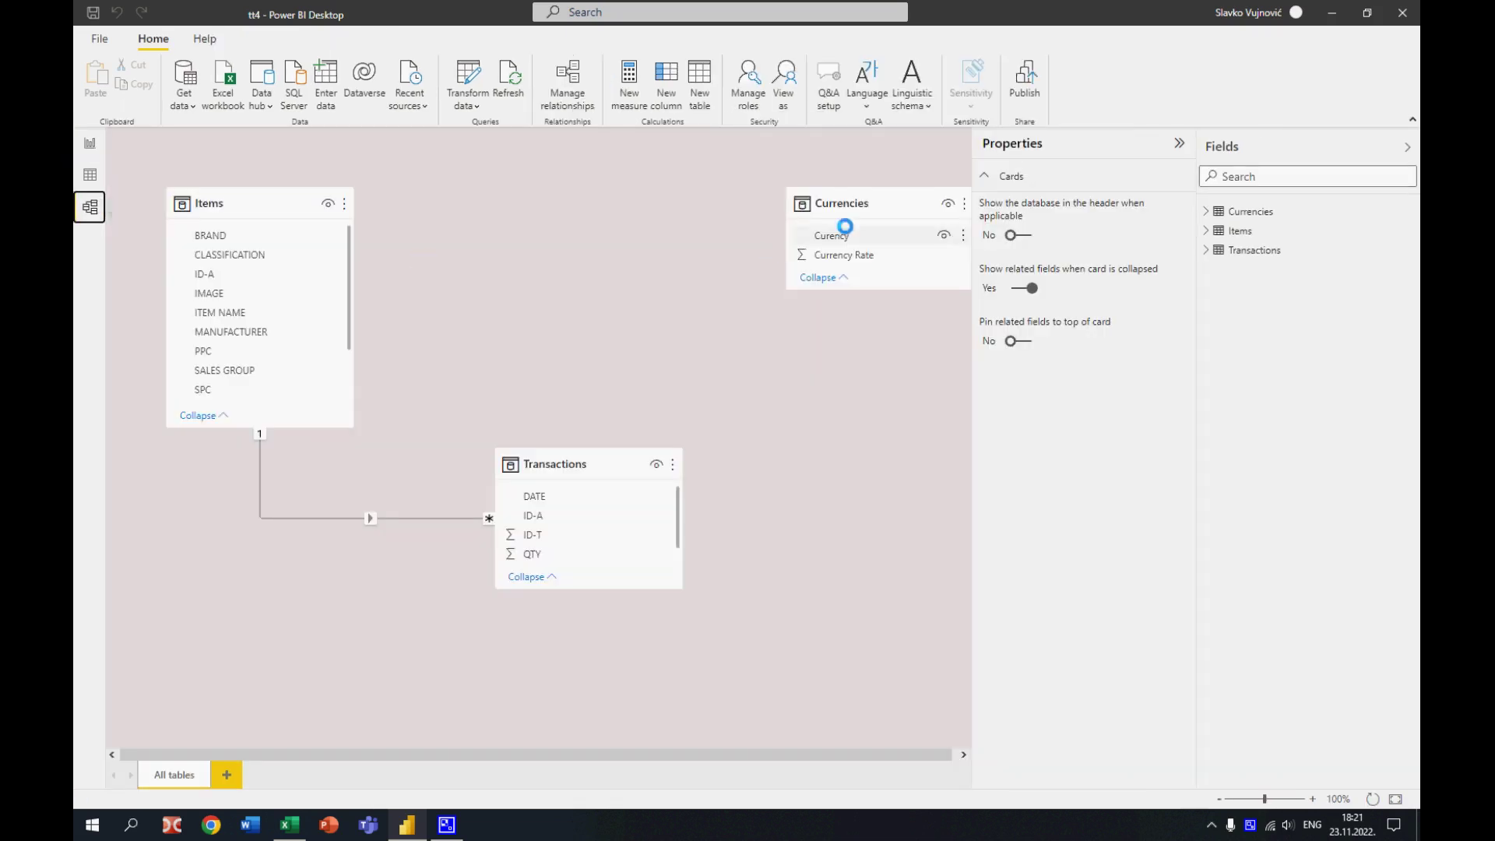
{"action": "left_click_drag", "start_coordinate": [875, 192], "coordinate": [607, 194]}
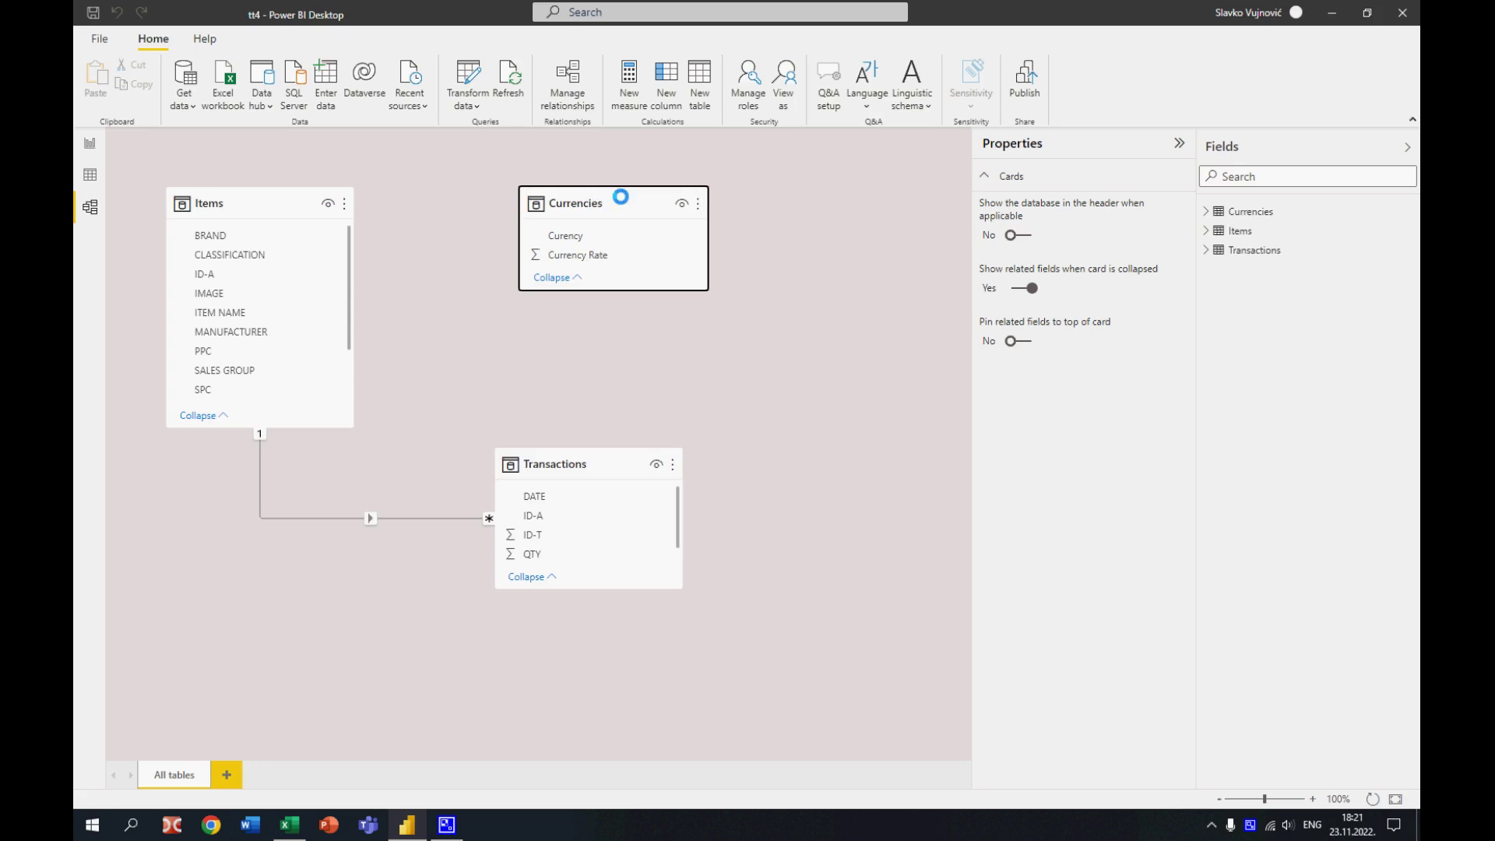
{"action": "left_click_drag", "start_coordinate": [614, 291], "coordinate": [614, 317]}
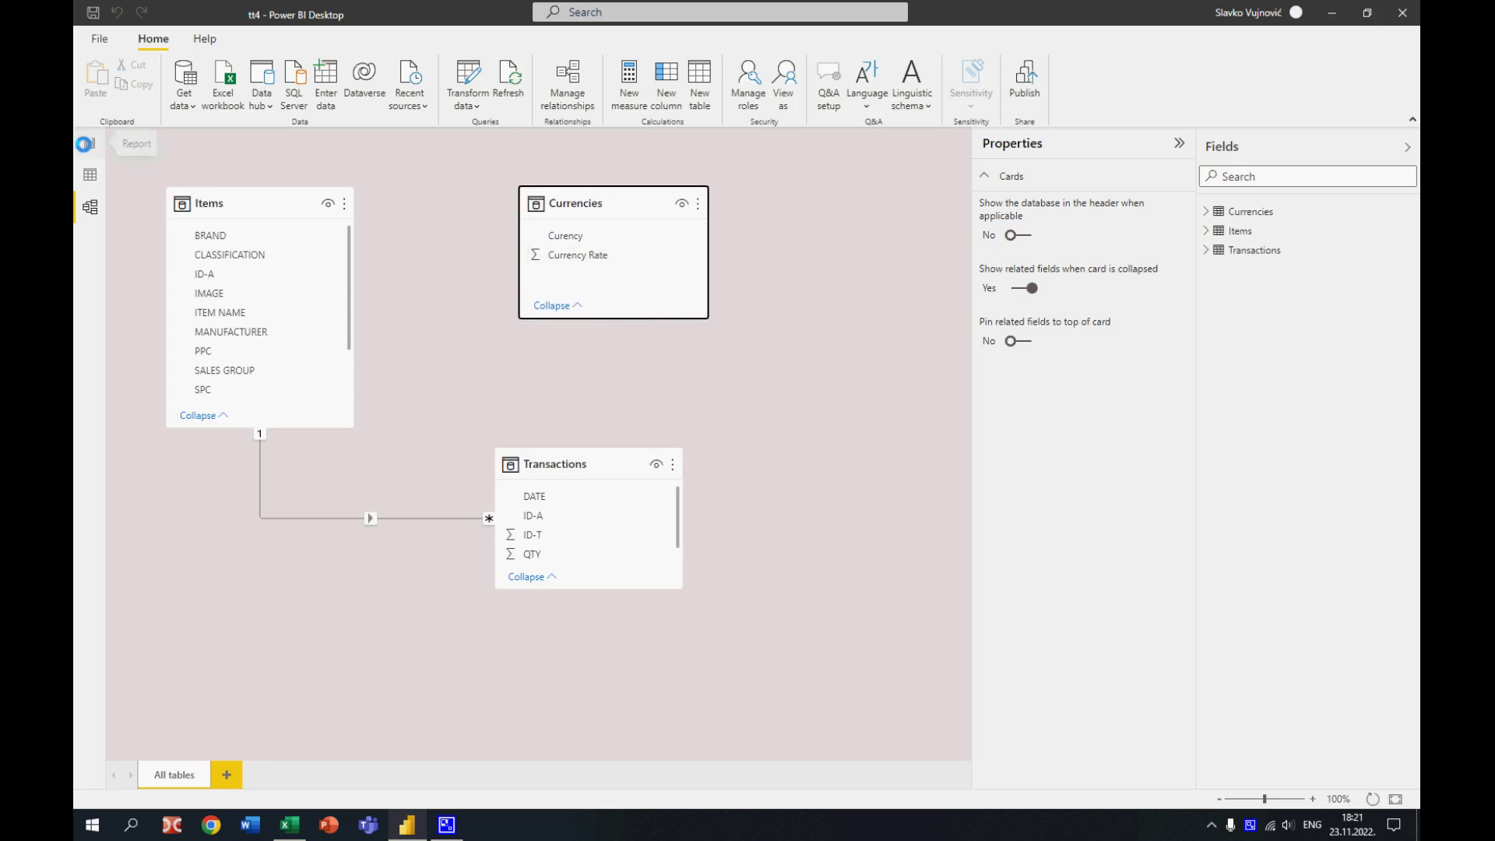
Add a slicer on the Curency field of the Currencies table to the Sales Report page
{"action": "left_click", "coordinate": [87, 143]}
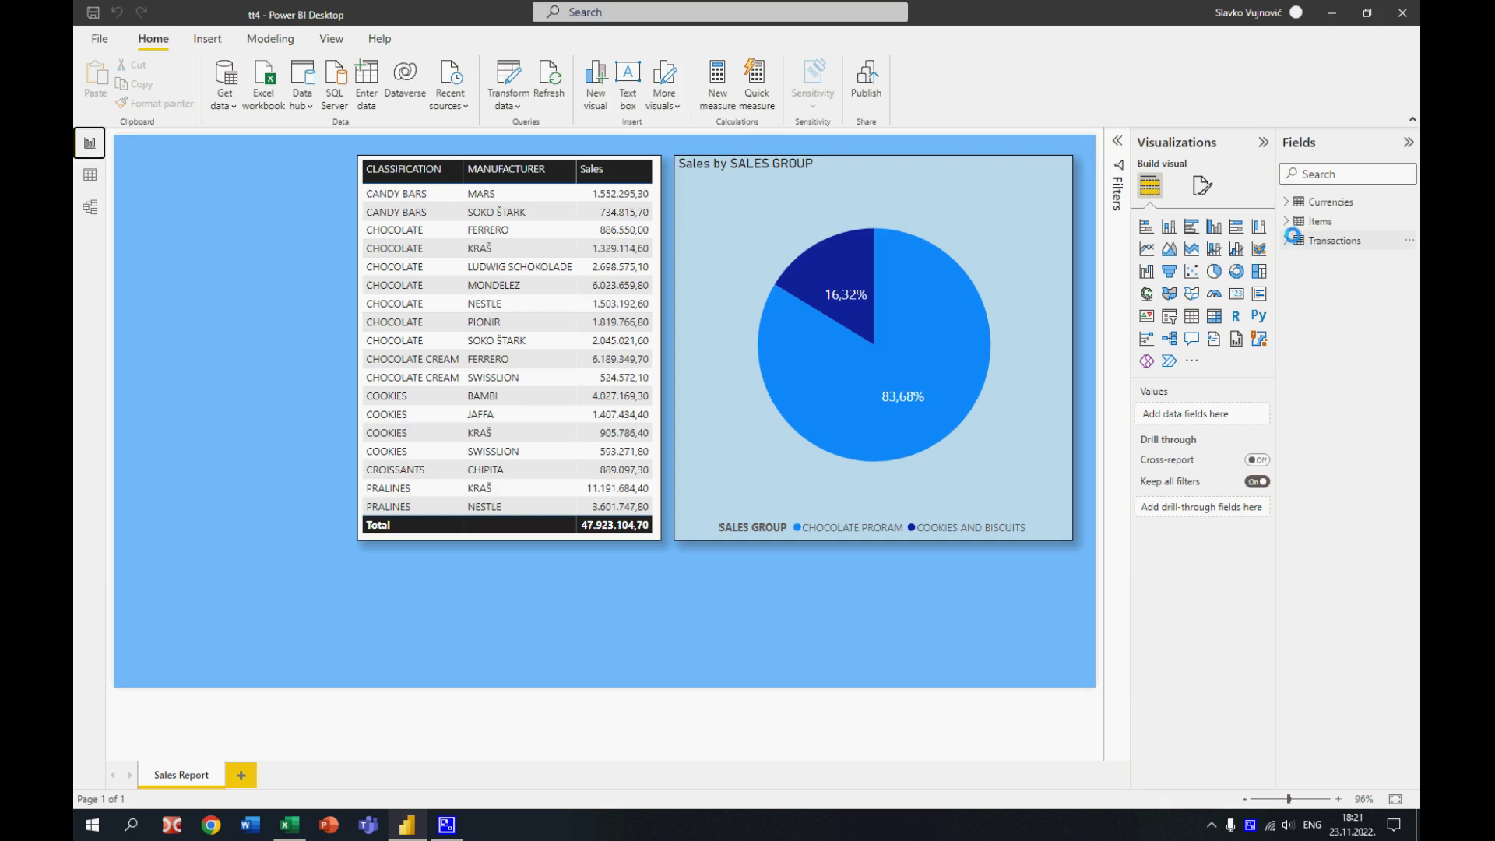
{"action": "left_click", "coordinate": [1290, 200]}
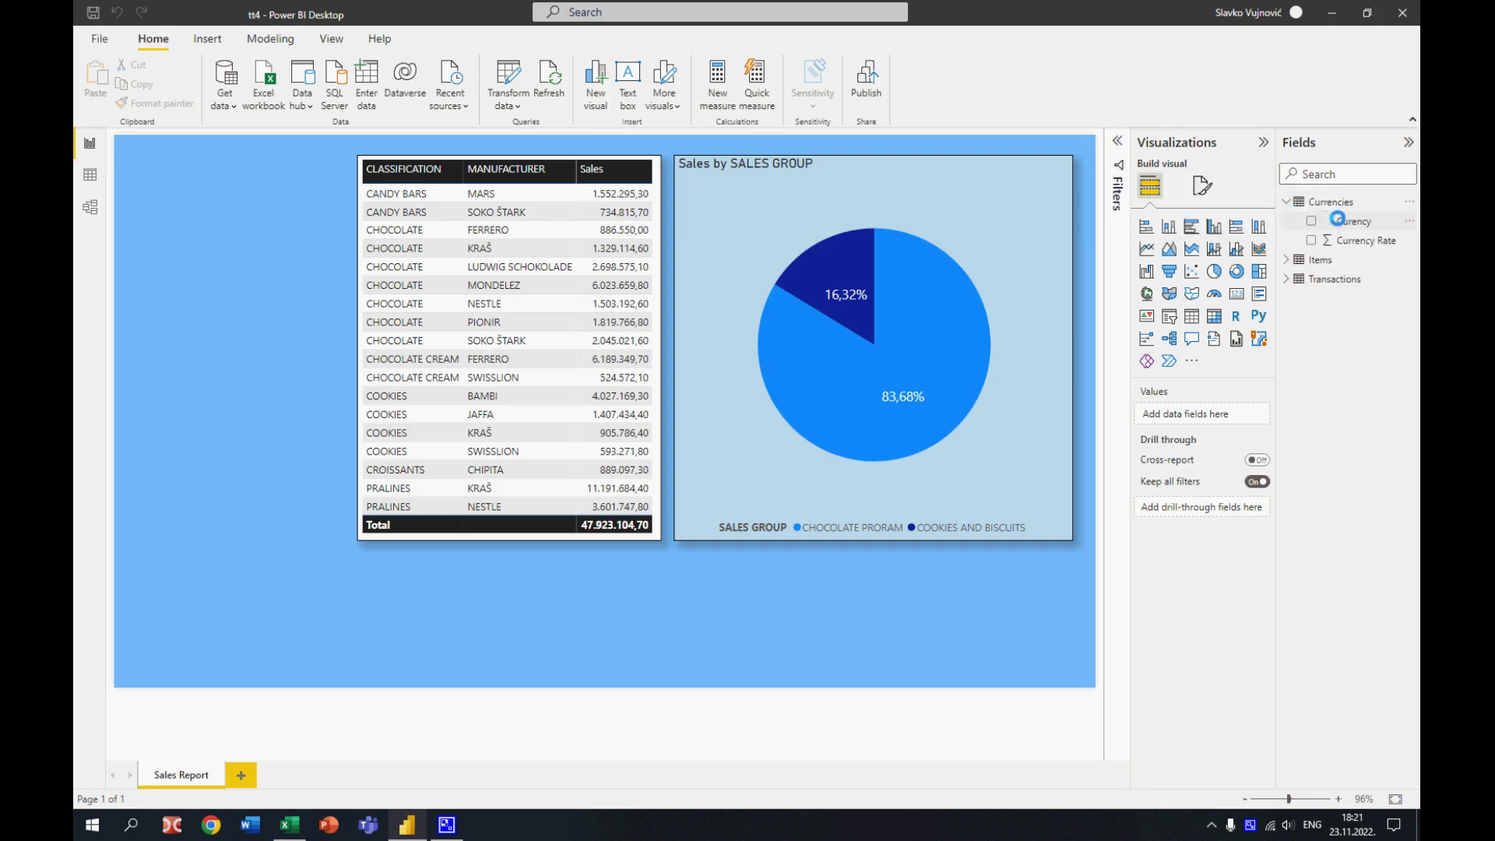
{"action": "left_click", "coordinate": [1311, 221]}
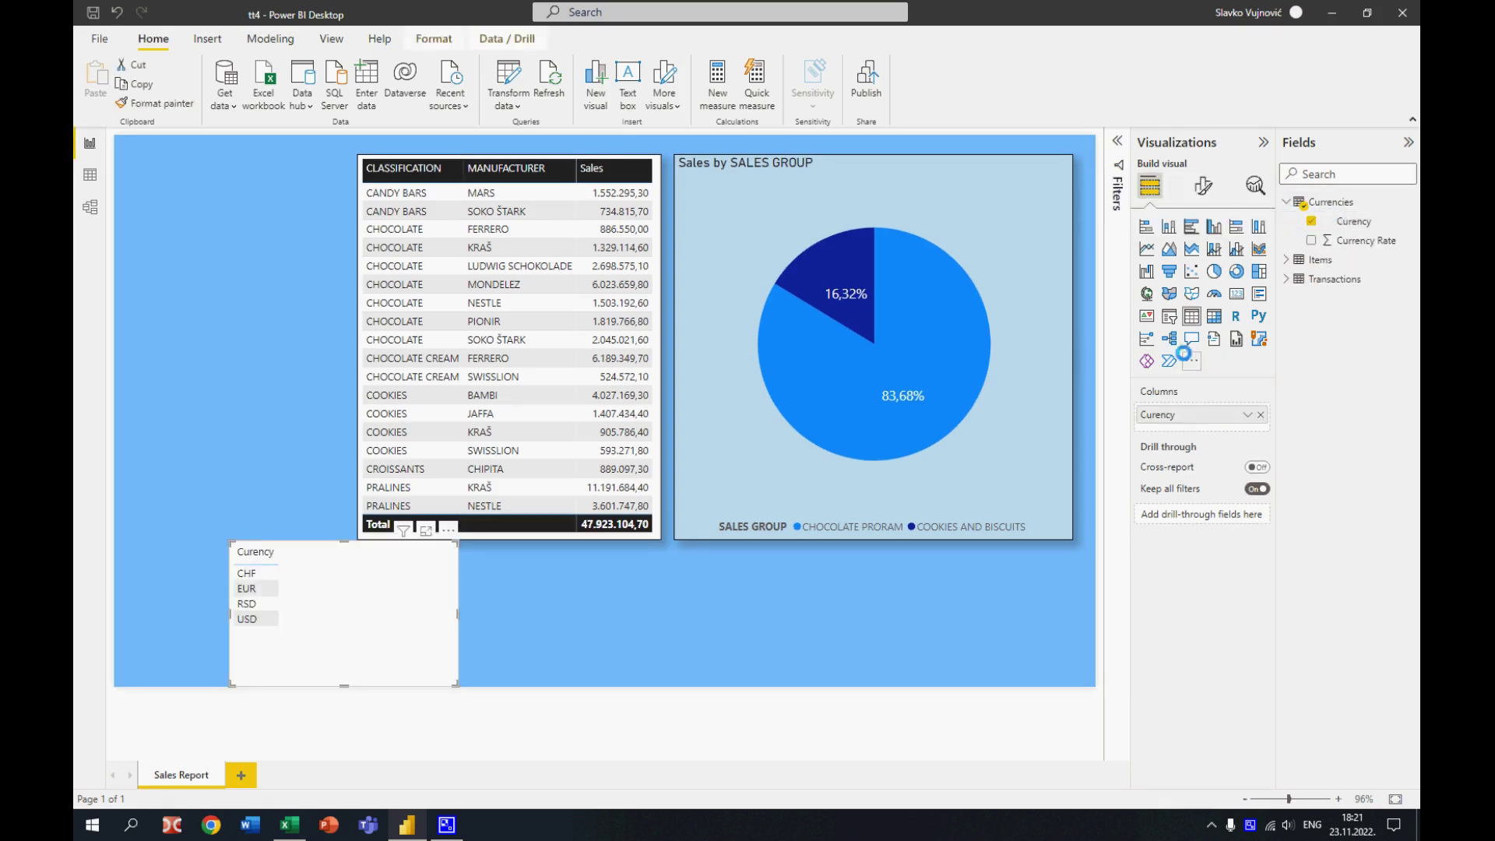
{"action": "left_click", "coordinate": [1170, 315]}
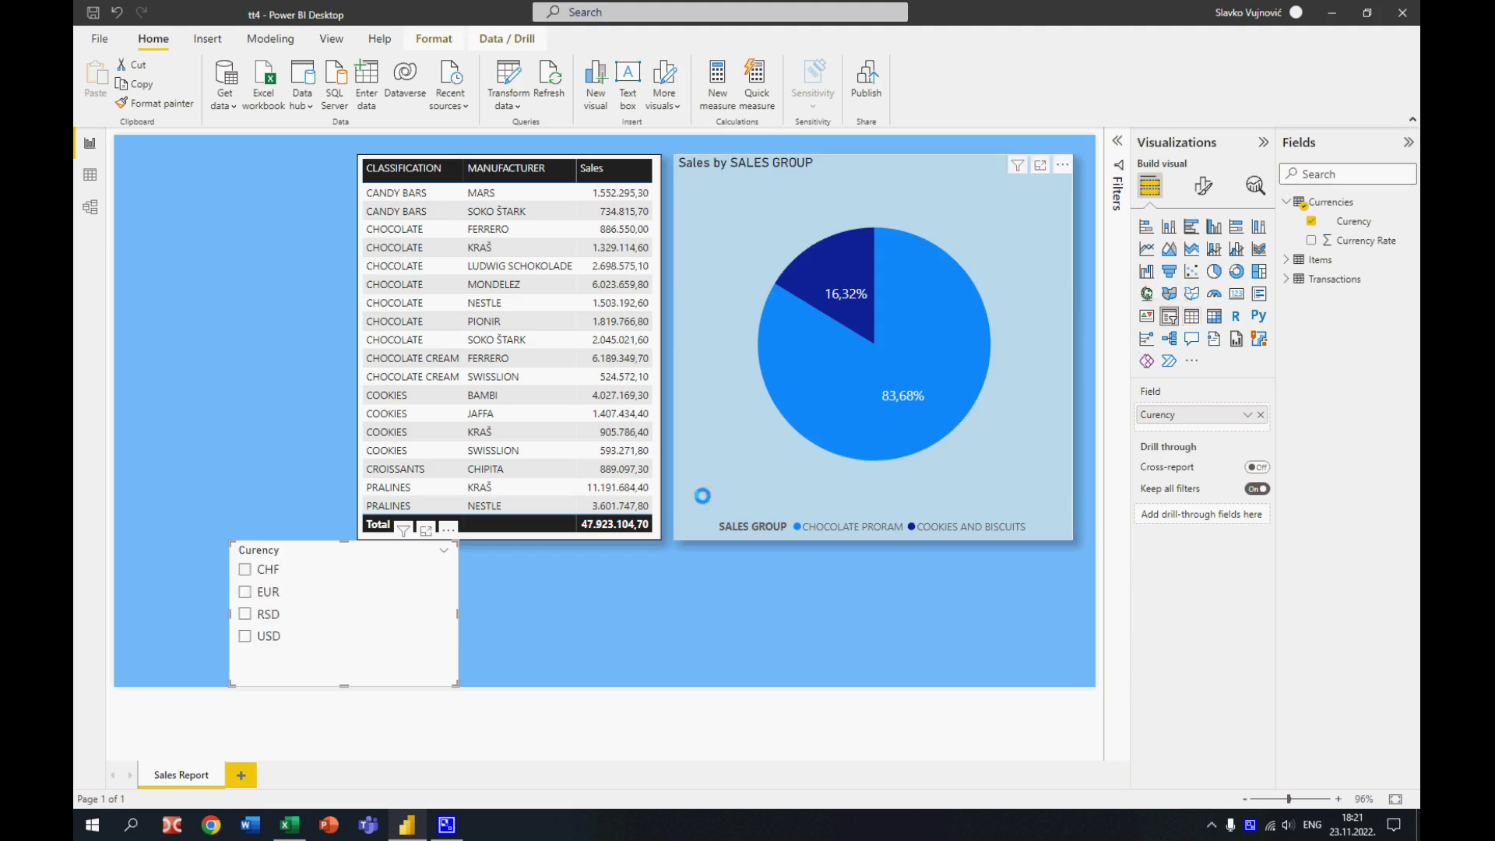
Resize the currency slicer and place it in the empty upper-left area of the page, beside the sales table
{"action": "left_click", "coordinate": [461, 616]}
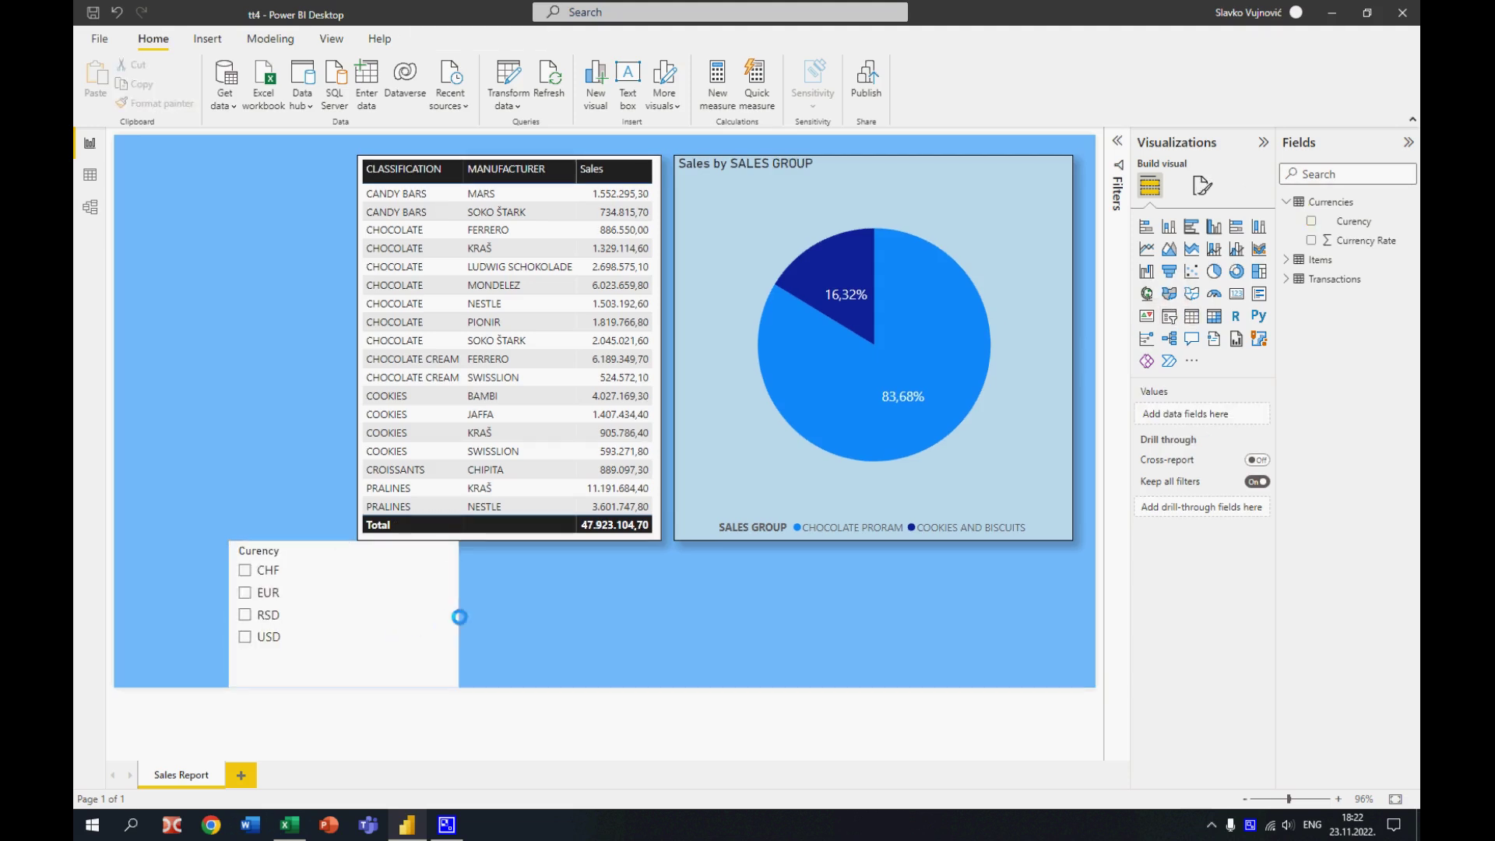
{"action": "left_click_drag", "start_coordinate": [452, 617], "coordinate": [326, 615]}
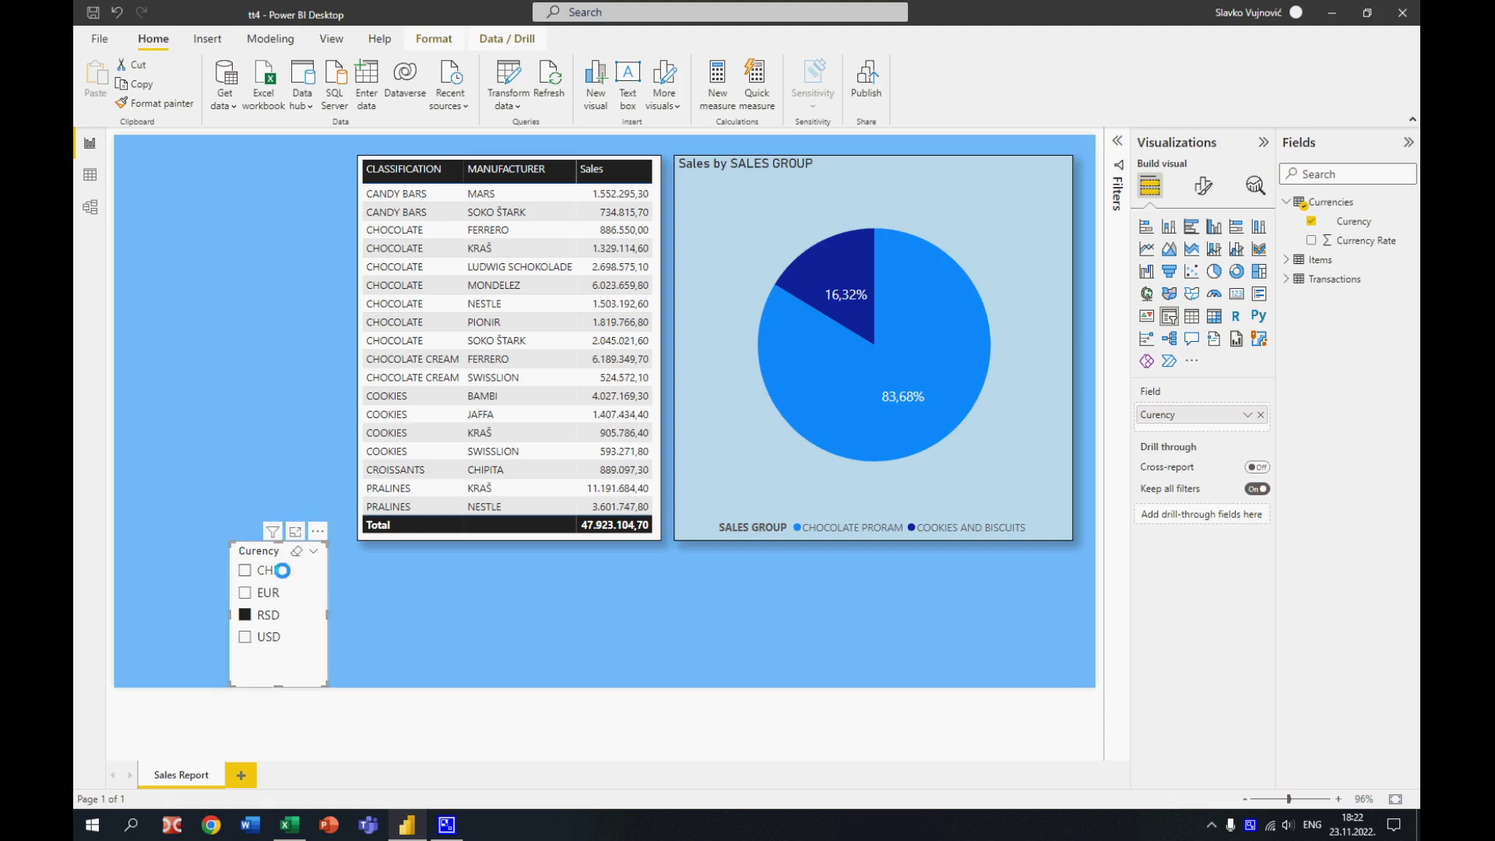
{"action": "left_click_drag", "start_coordinate": [267, 550], "coordinate": [196, 172]}
{"action": "left_click", "coordinate": [206, 171]}
{"action": "left_click_drag", "start_coordinate": [236, 235], "coordinate": [303, 235]}
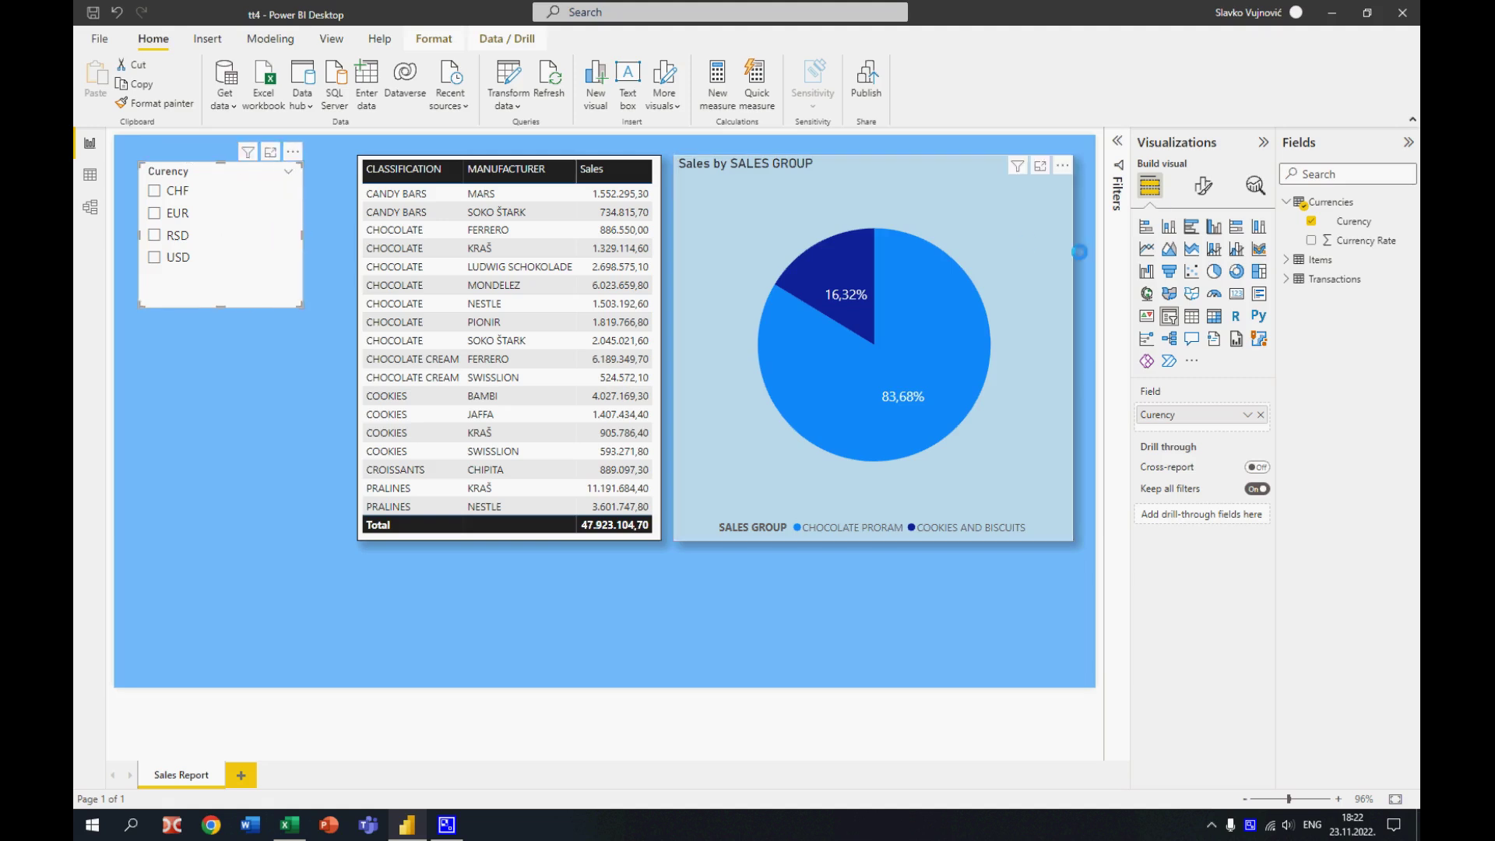
Give the currency slicer a light grey background with 39% transparency
{"action": "left_click", "coordinate": [1201, 186]}
{"action": "left_click", "coordinate": [1205, 257]}
{"action": "left_click", "coordinate": [1149, 364]}
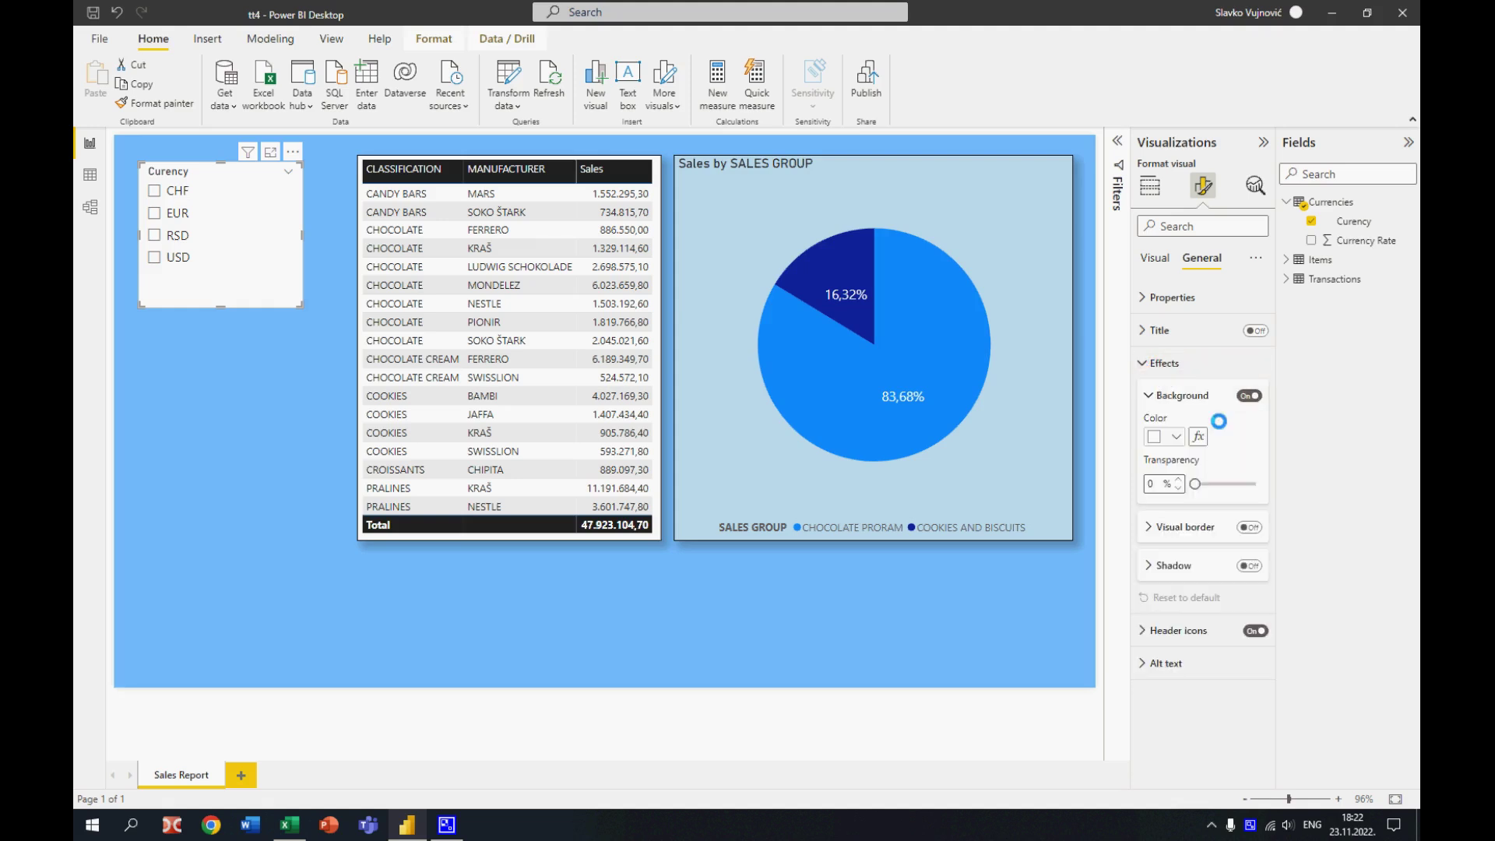
{"action": "left_click", "coordinate": [1167, 437]}
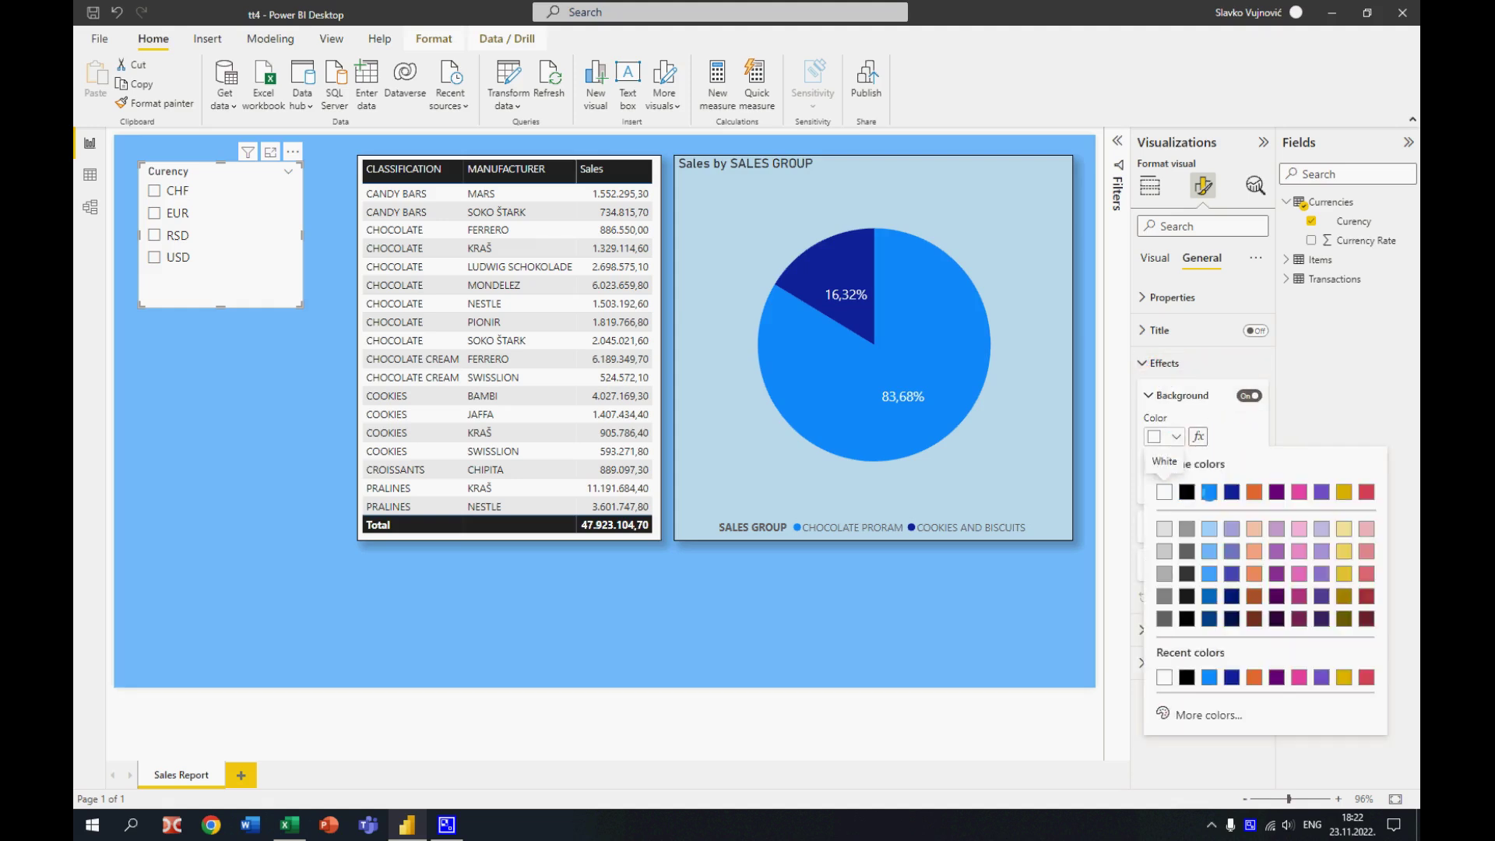
{"action": "left_click", "coordinate": [1209, 491]}
{"action": "left_click_drag", "start_coordinate": [1199, 484], "coordinate": [1240, 484]}
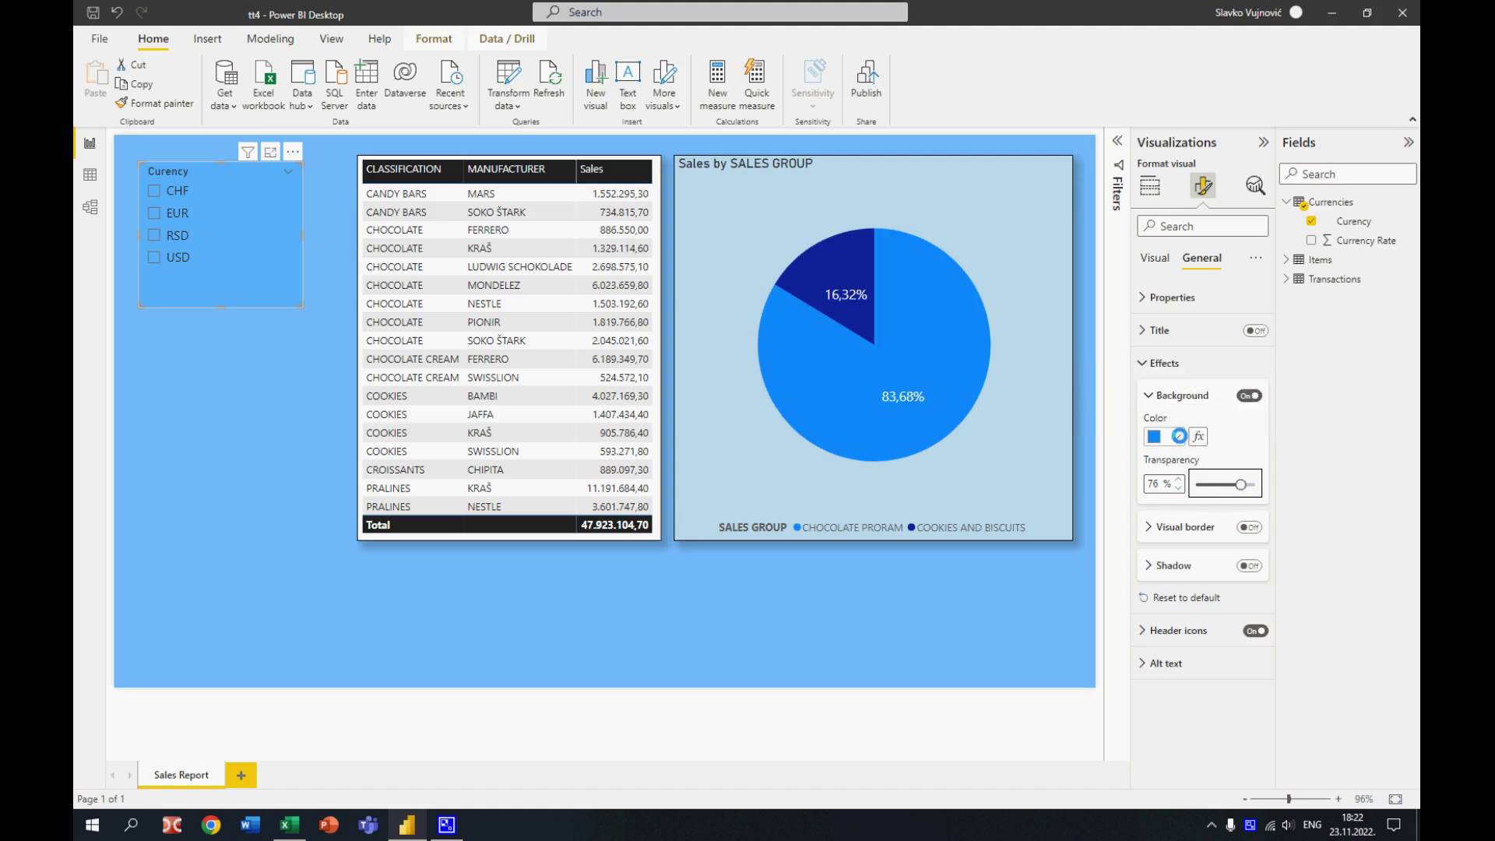
{"action": "left_click", "coordinate": [1178, 436]}
{"action": "left_click", "coordinate": [1165, 529]}
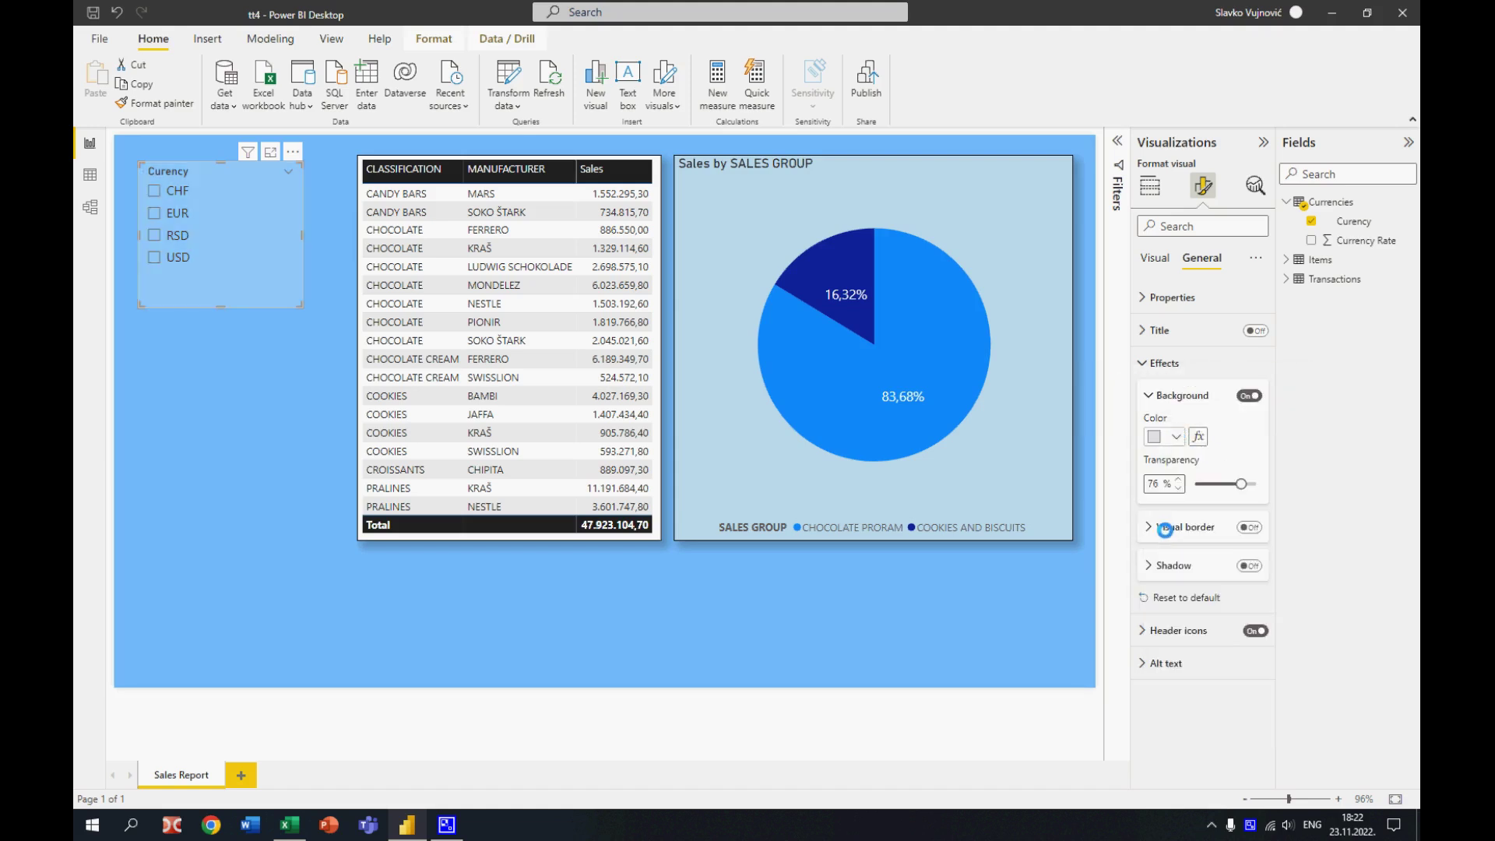
{"action": "left_click", "coordinate": [1240, 485]}
{"action": "left_click_drag", "start_coordinate": [1240, 485], "coordinate": [1218, 485]}
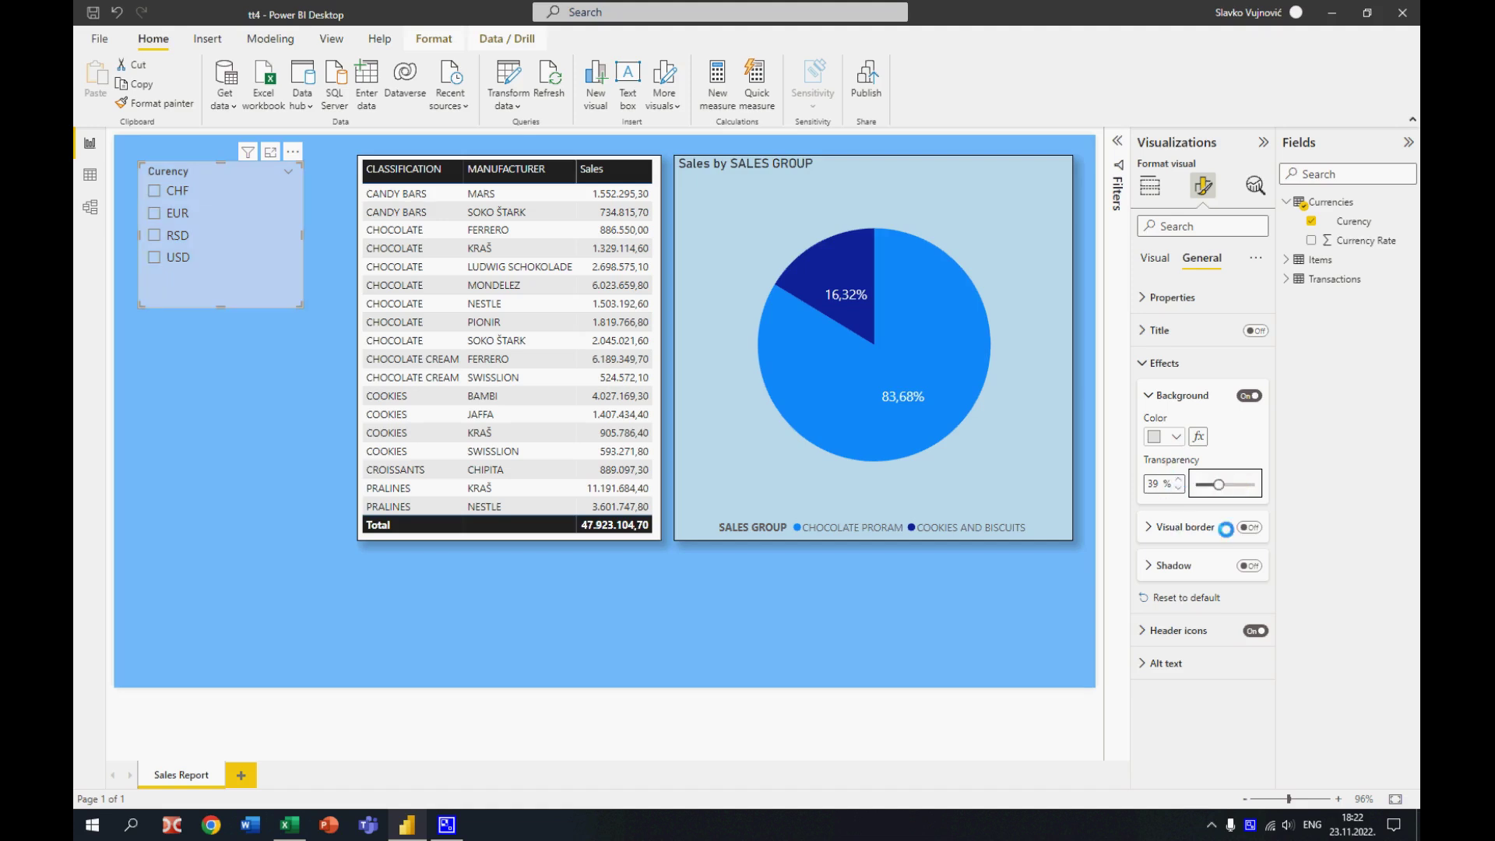
Turn on the visual border and the shadow for the currency slicer
{"action": "left_click", "coordinate": [1249, 527]}
{"action": "left_click", "coordinate": [1249, 565]}
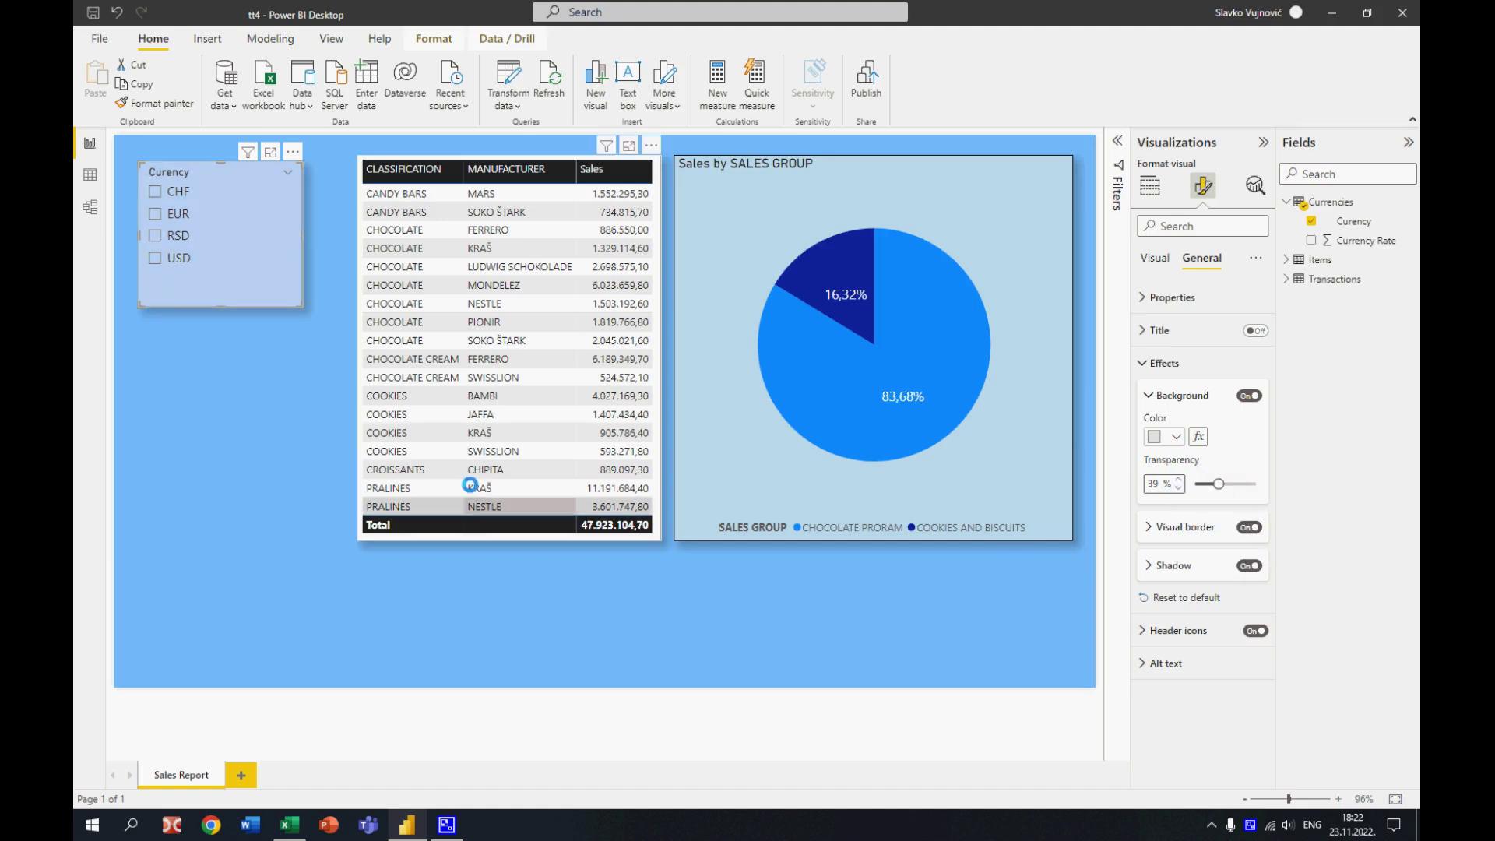
{"action": "left_click", "coordinate": [282, 433]}
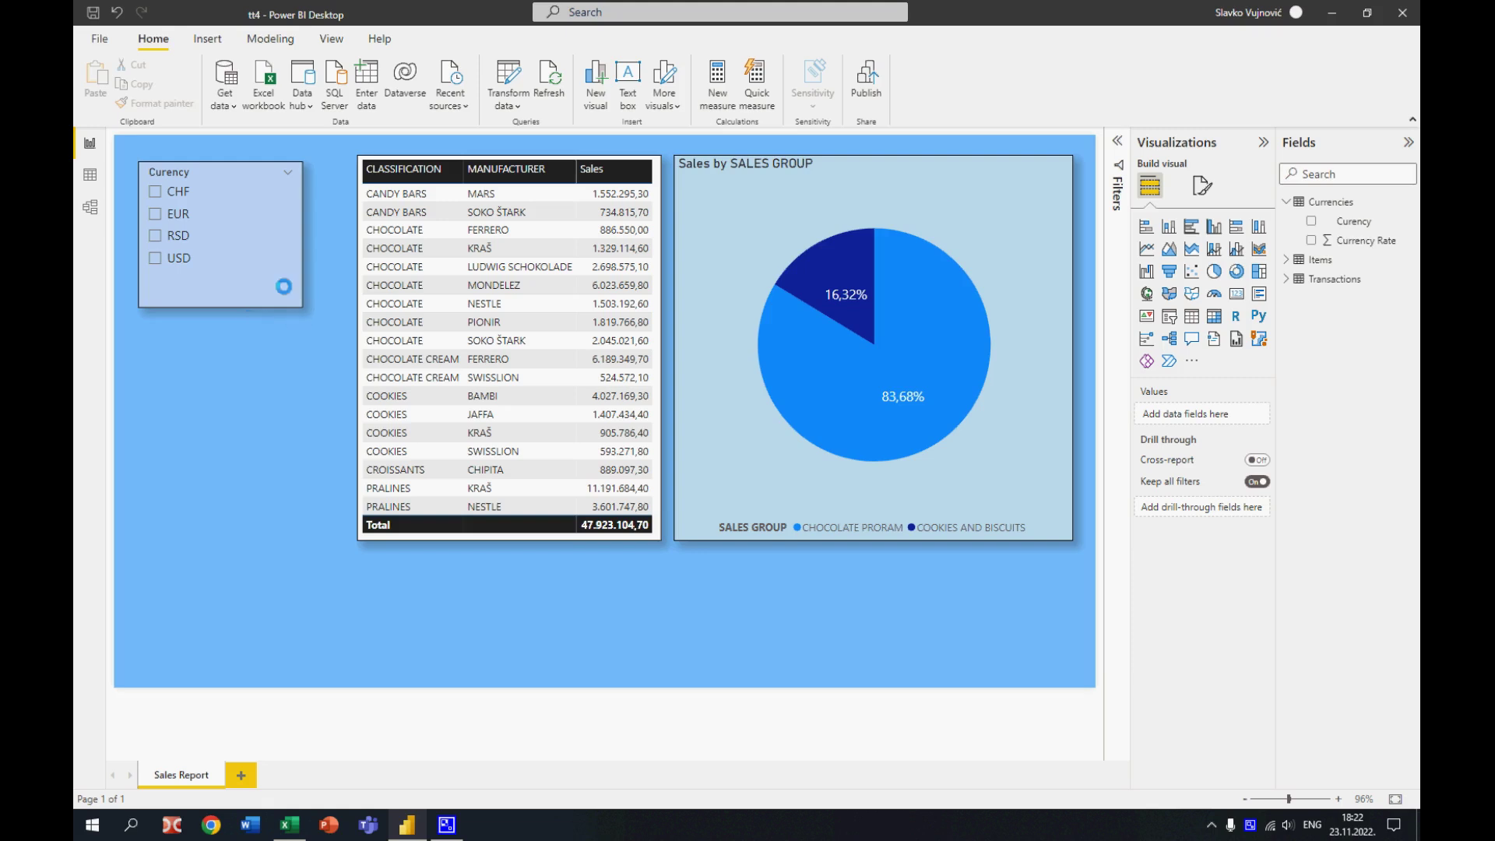
{"action": "left_click", "coordinate": [90, 175]}
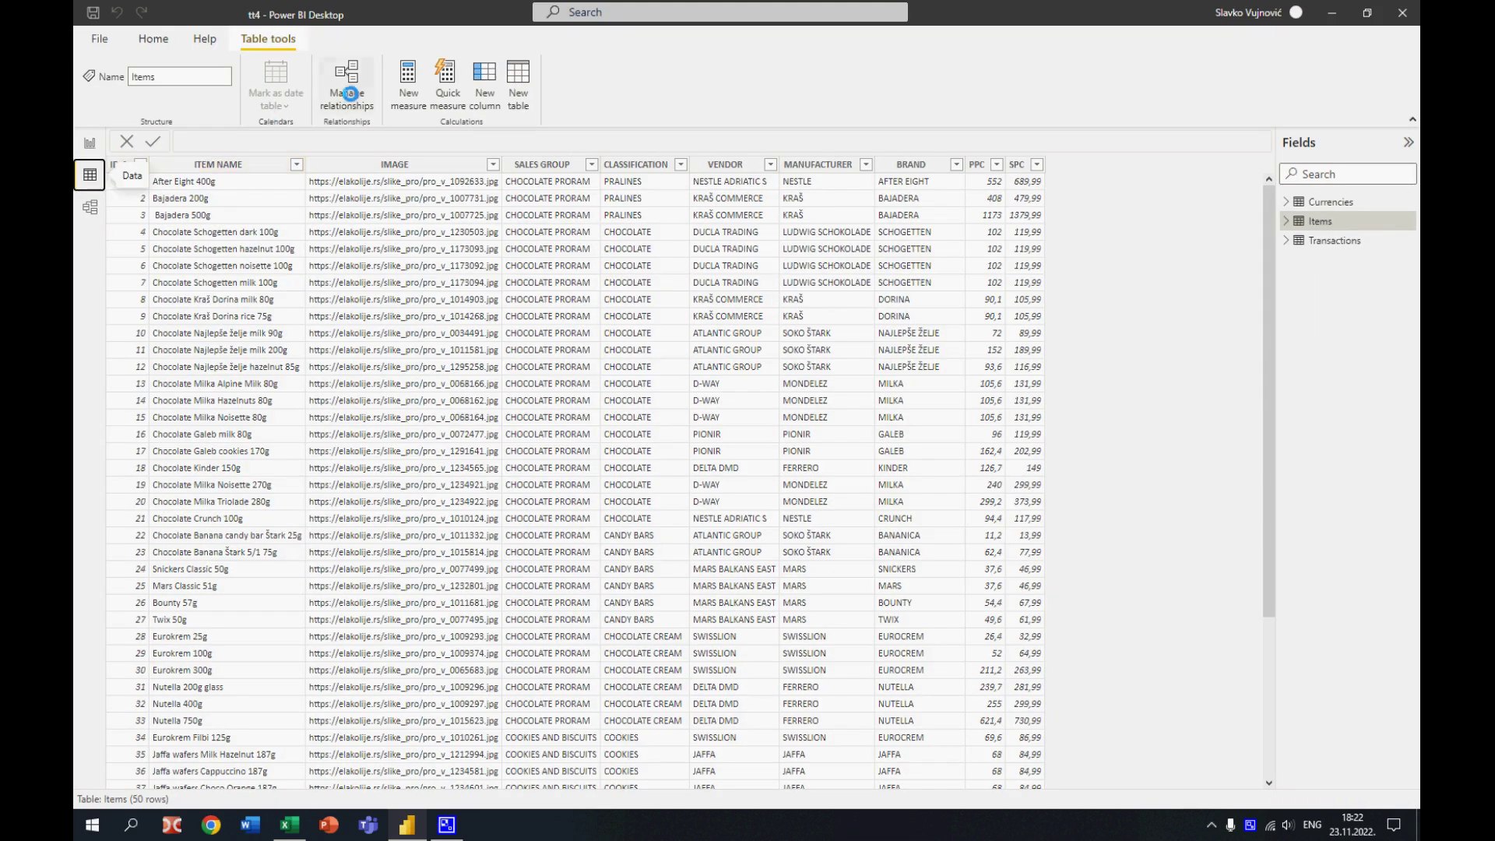
{"action": "left_click", "coordinate": [408, 86]}
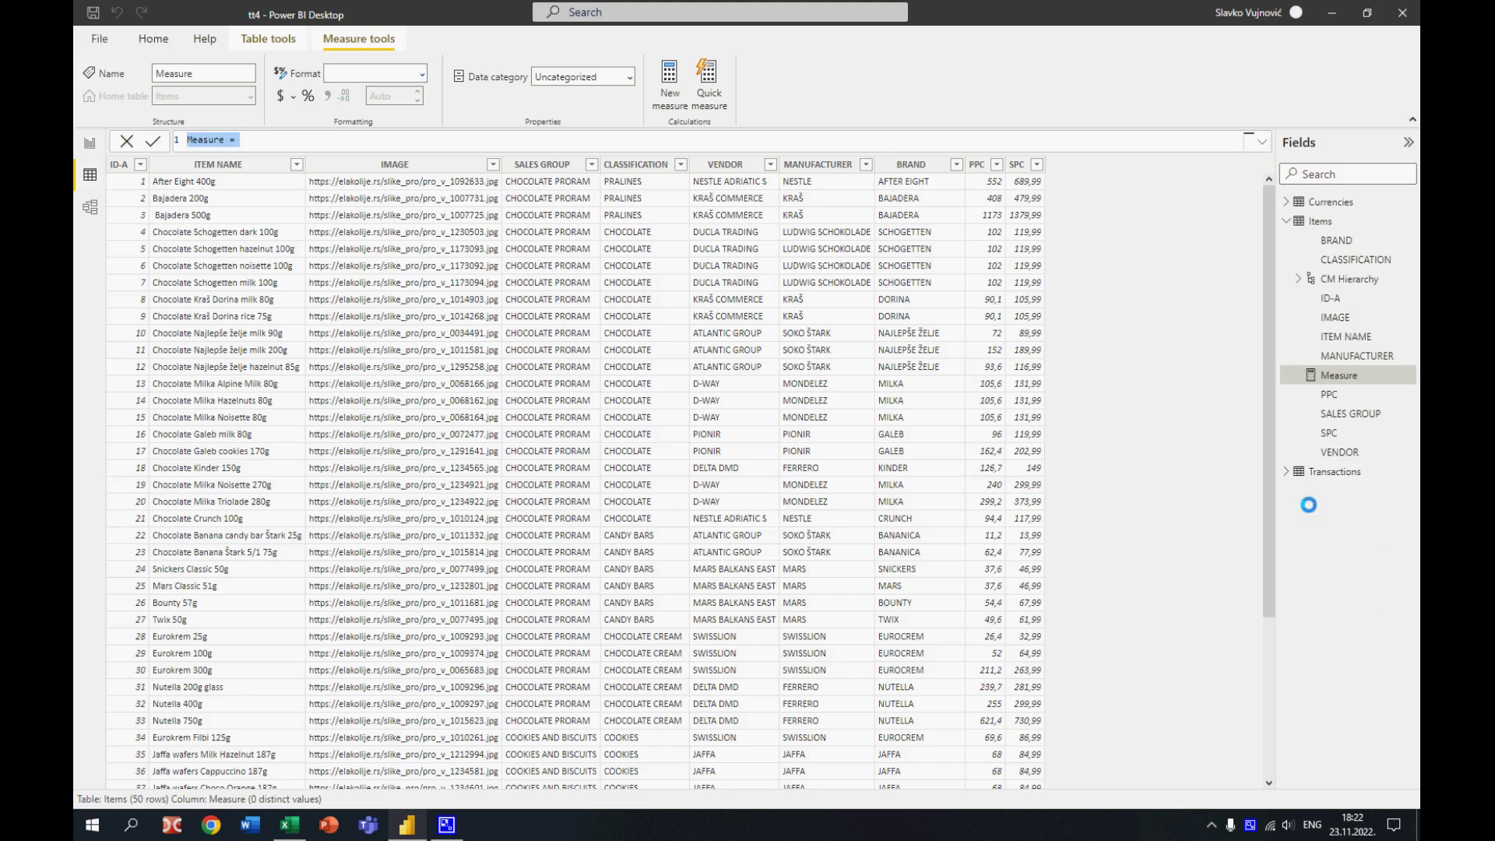
{"action": "left_click", "coordinate": [1284, 467]}
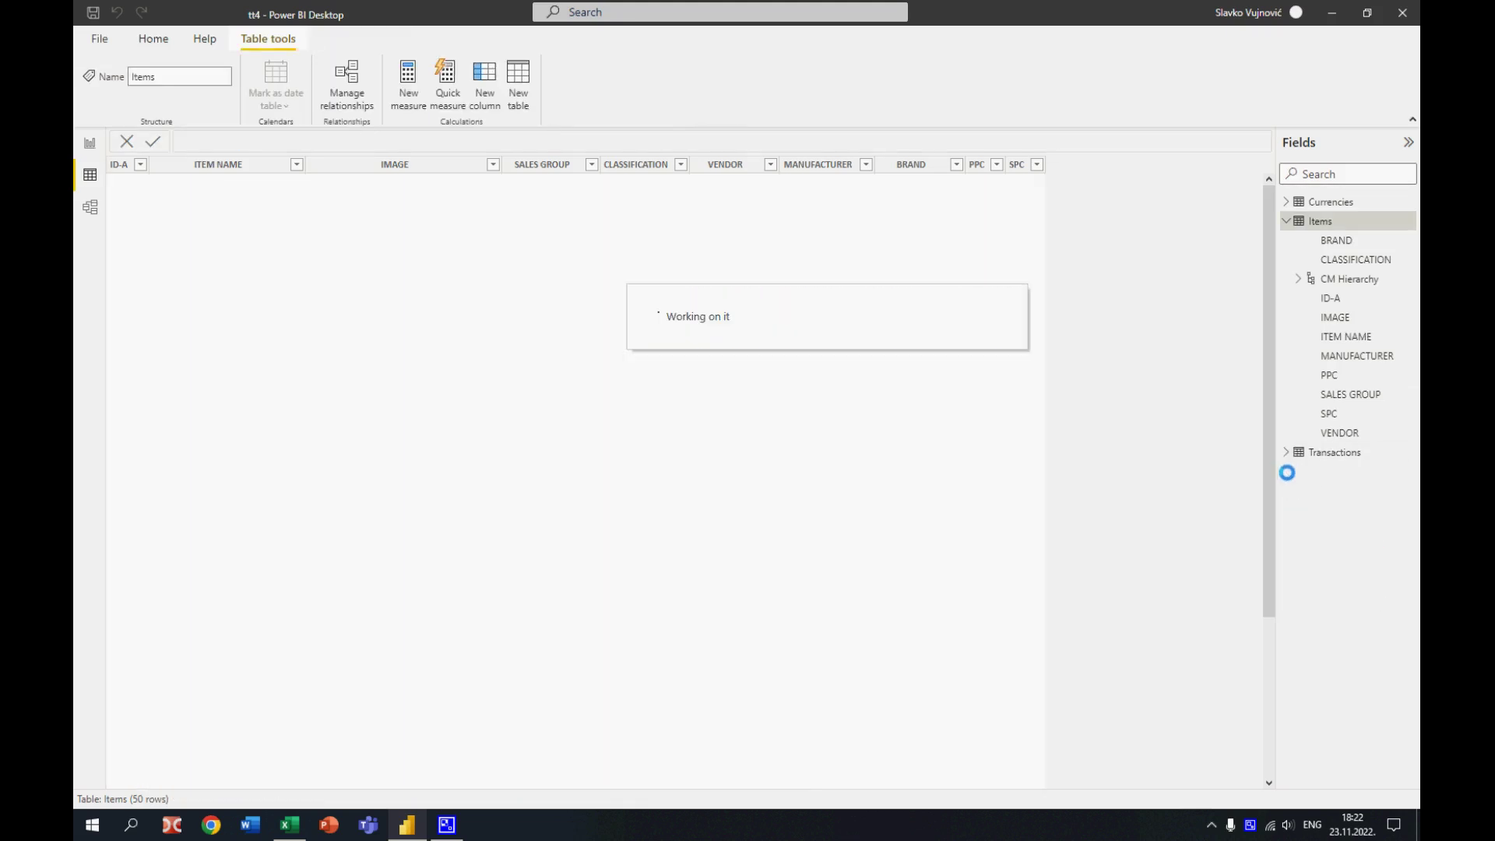
{"action": "left_click", "coordinate": [1286, 452]}
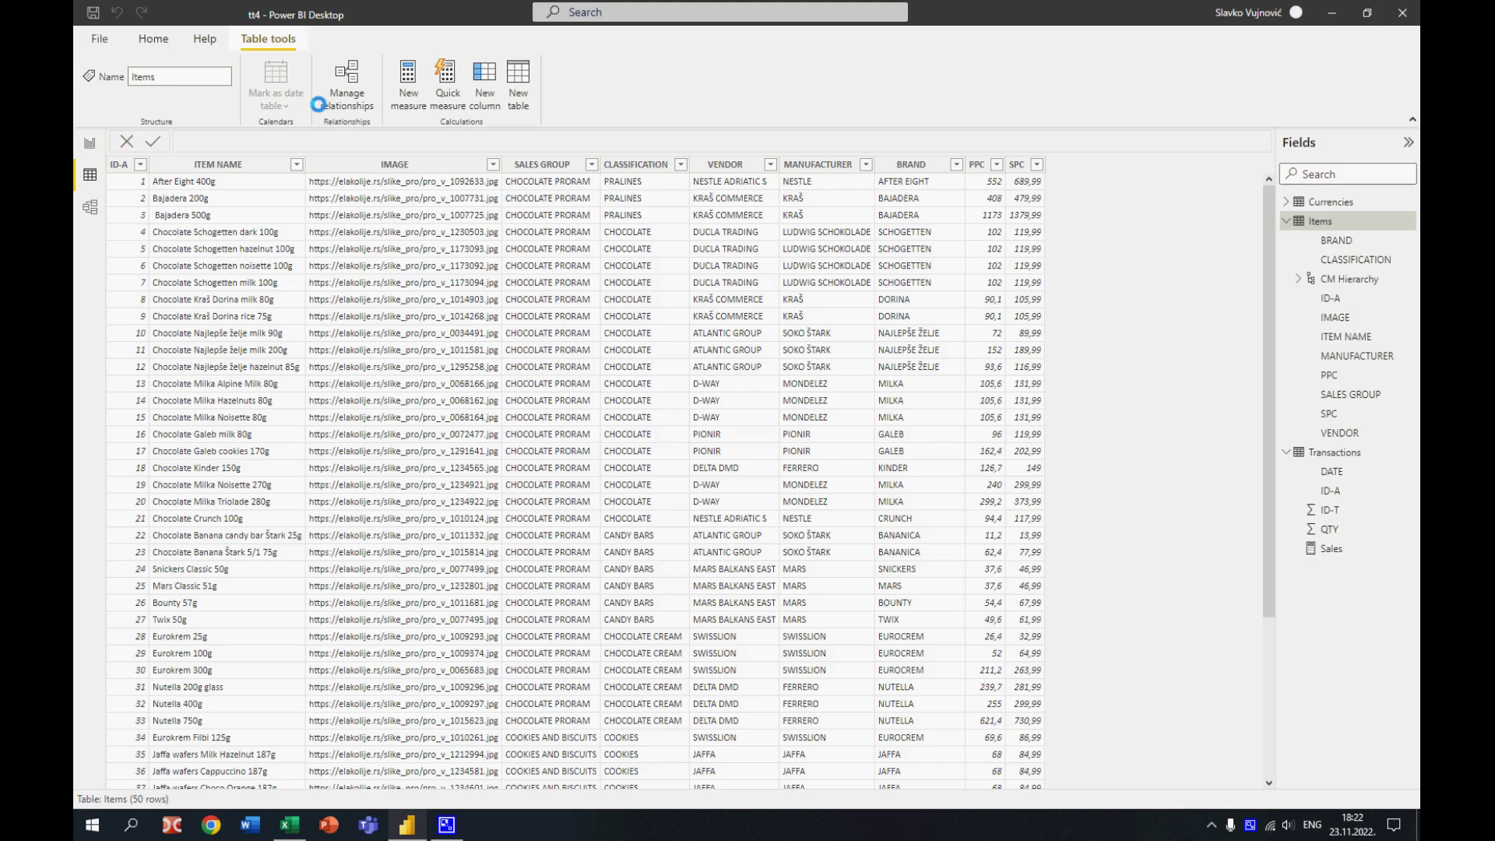
{"action": "left_click", "coordinate": [411, 78]}
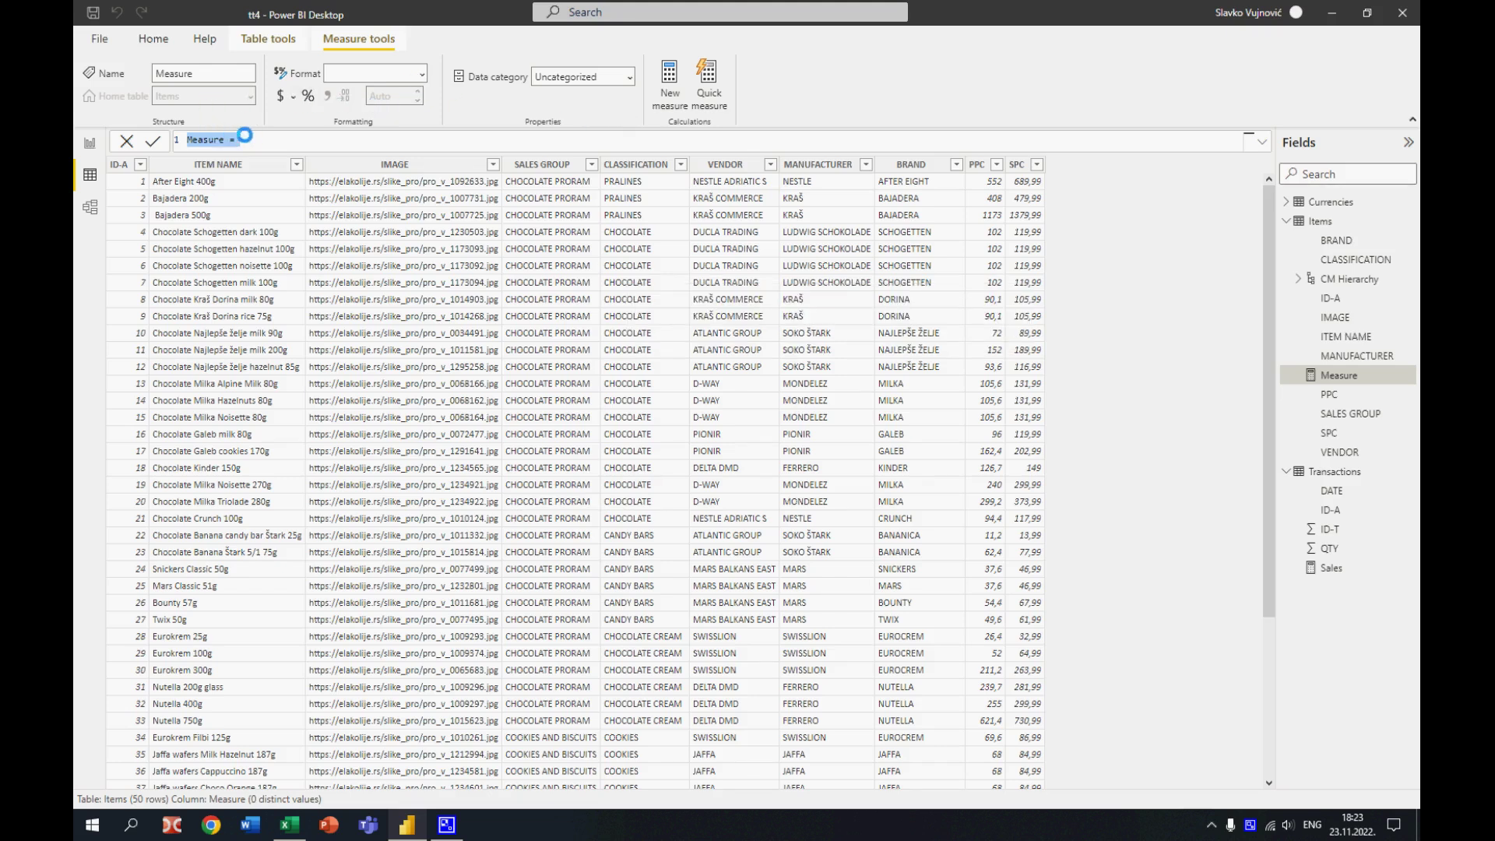
{"action": "left_click", "coordinate": [127, 140]}
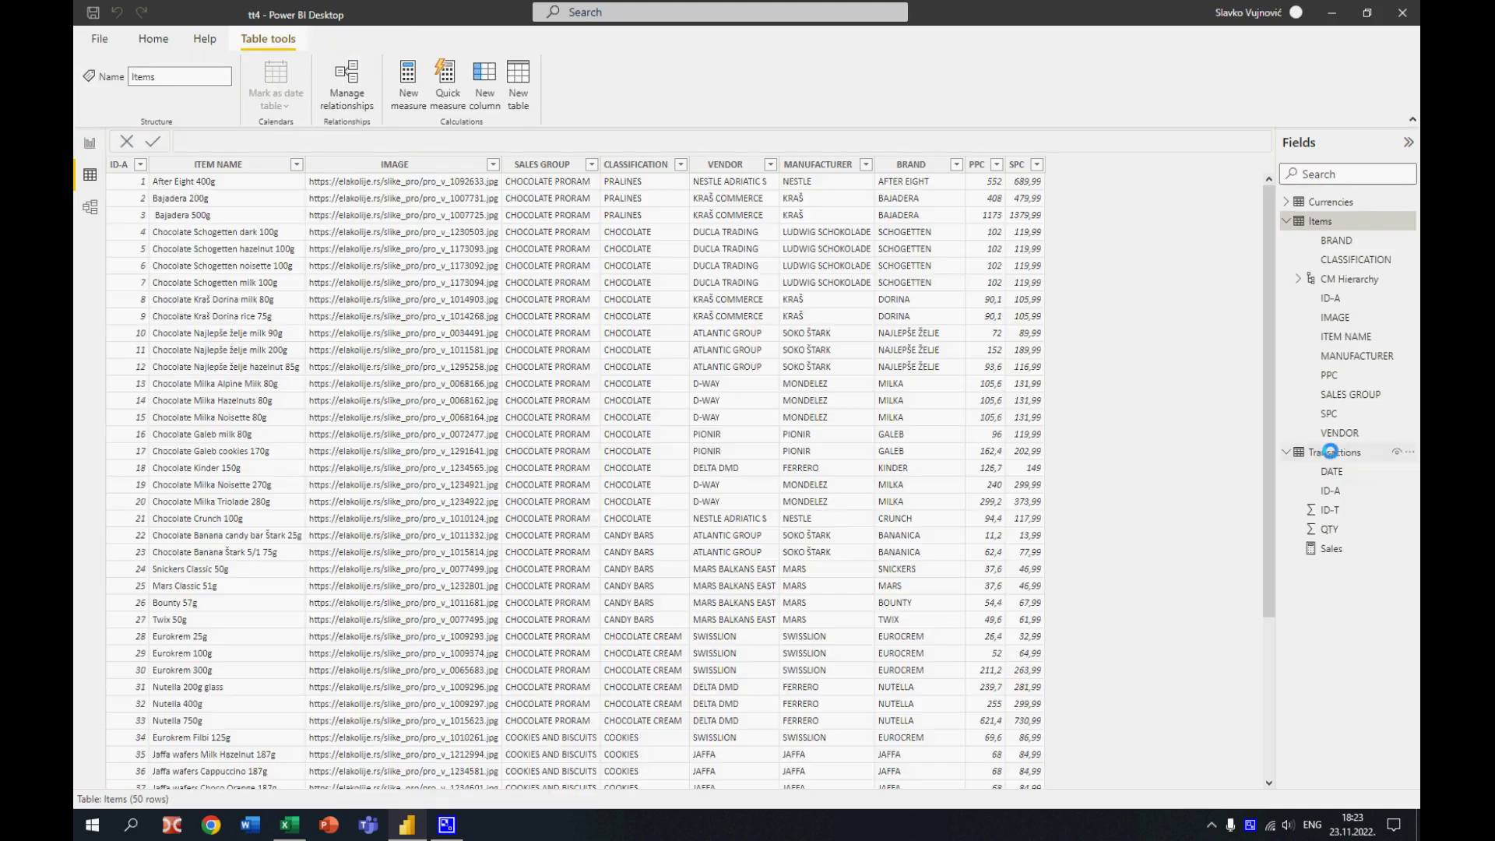
Create a new measure named SalesMC in the Transactions table and begin its formula with an IF function
{"action": "left_click", "coordinate": [1284, 452]}
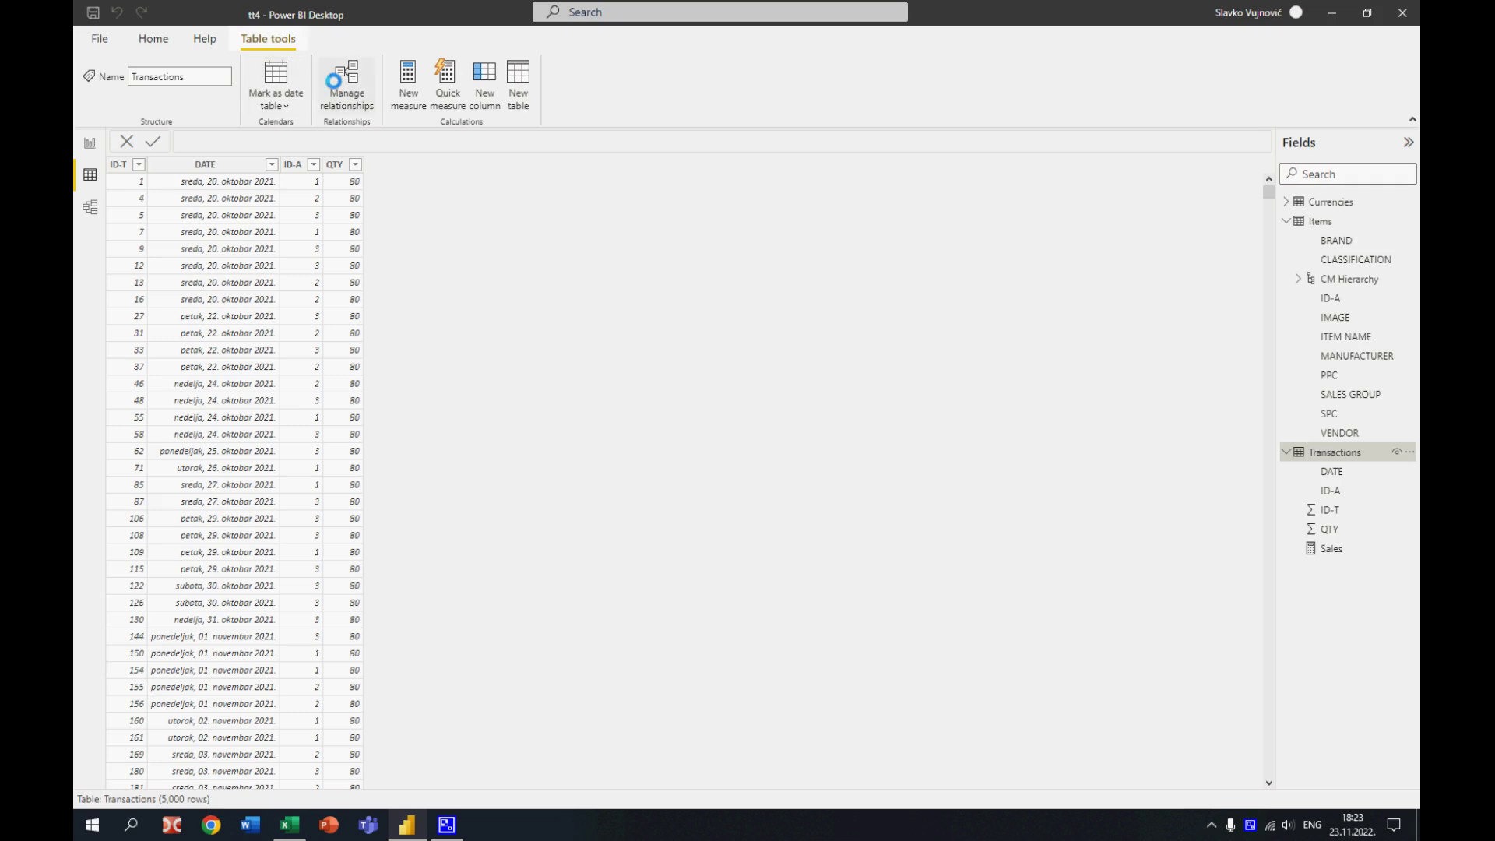
{"action": "left_click", "coordinate": [408, 75]}
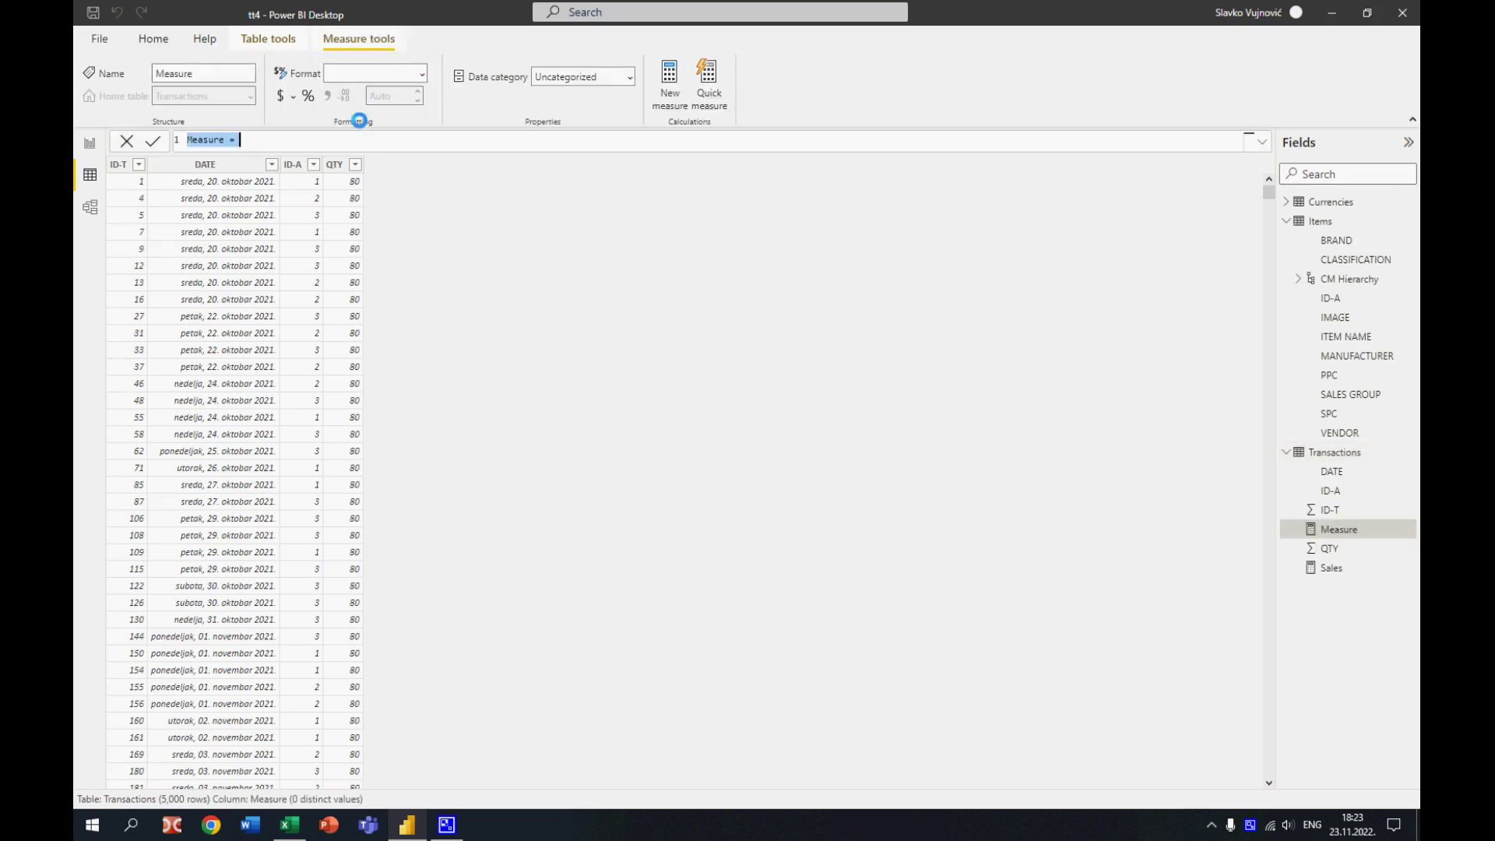
{"action": "type", "text": "SalesMC)"}
{"action": "key", "text": "BackSpace"}
{"action": "key", "text": "alt+shift"}
{"action": "type", "text": "=IF"}
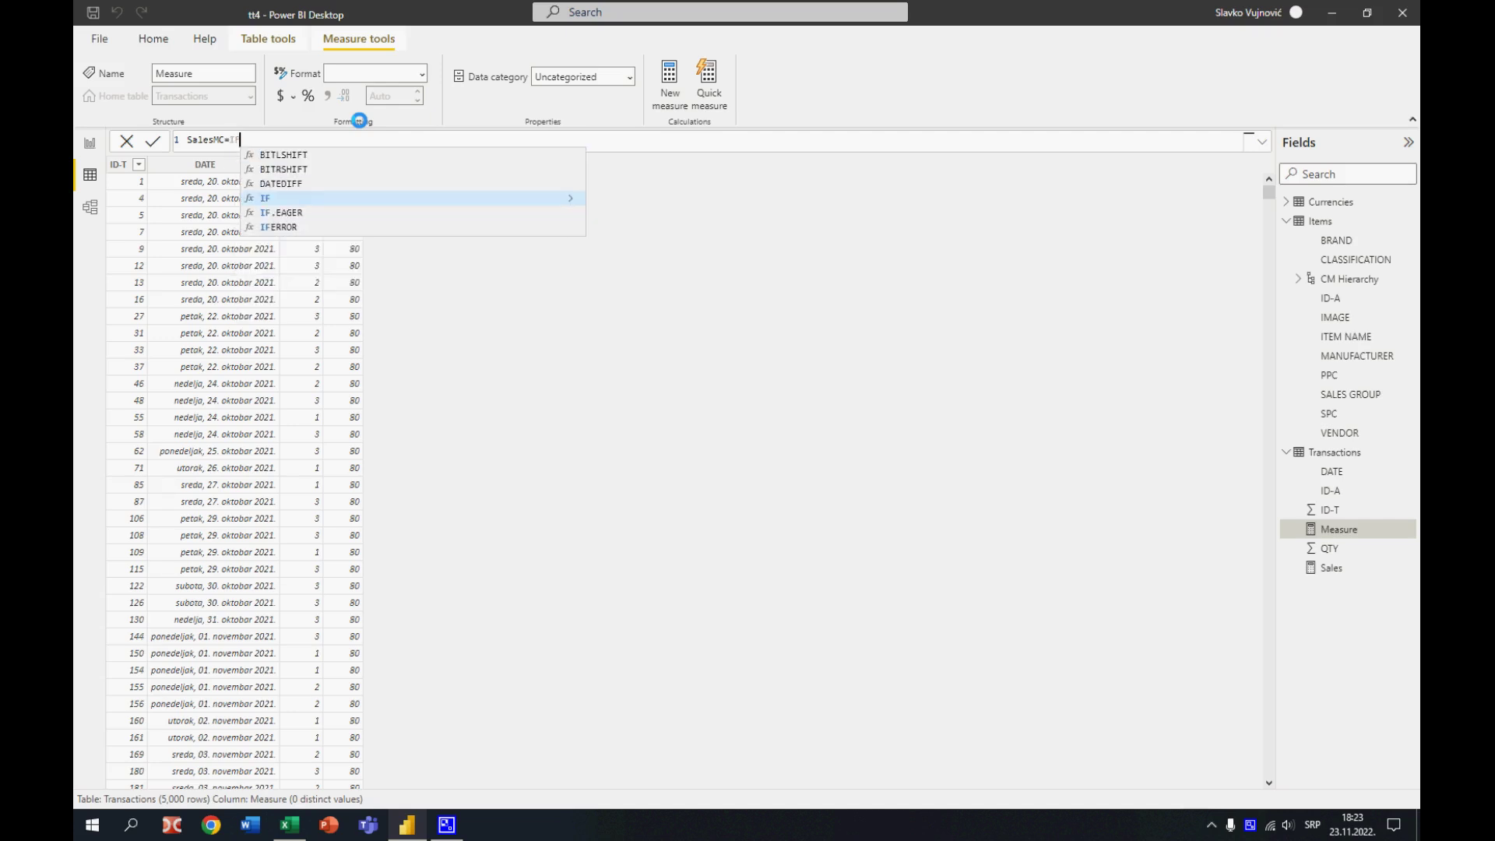
{"action": "type", "text": "("}
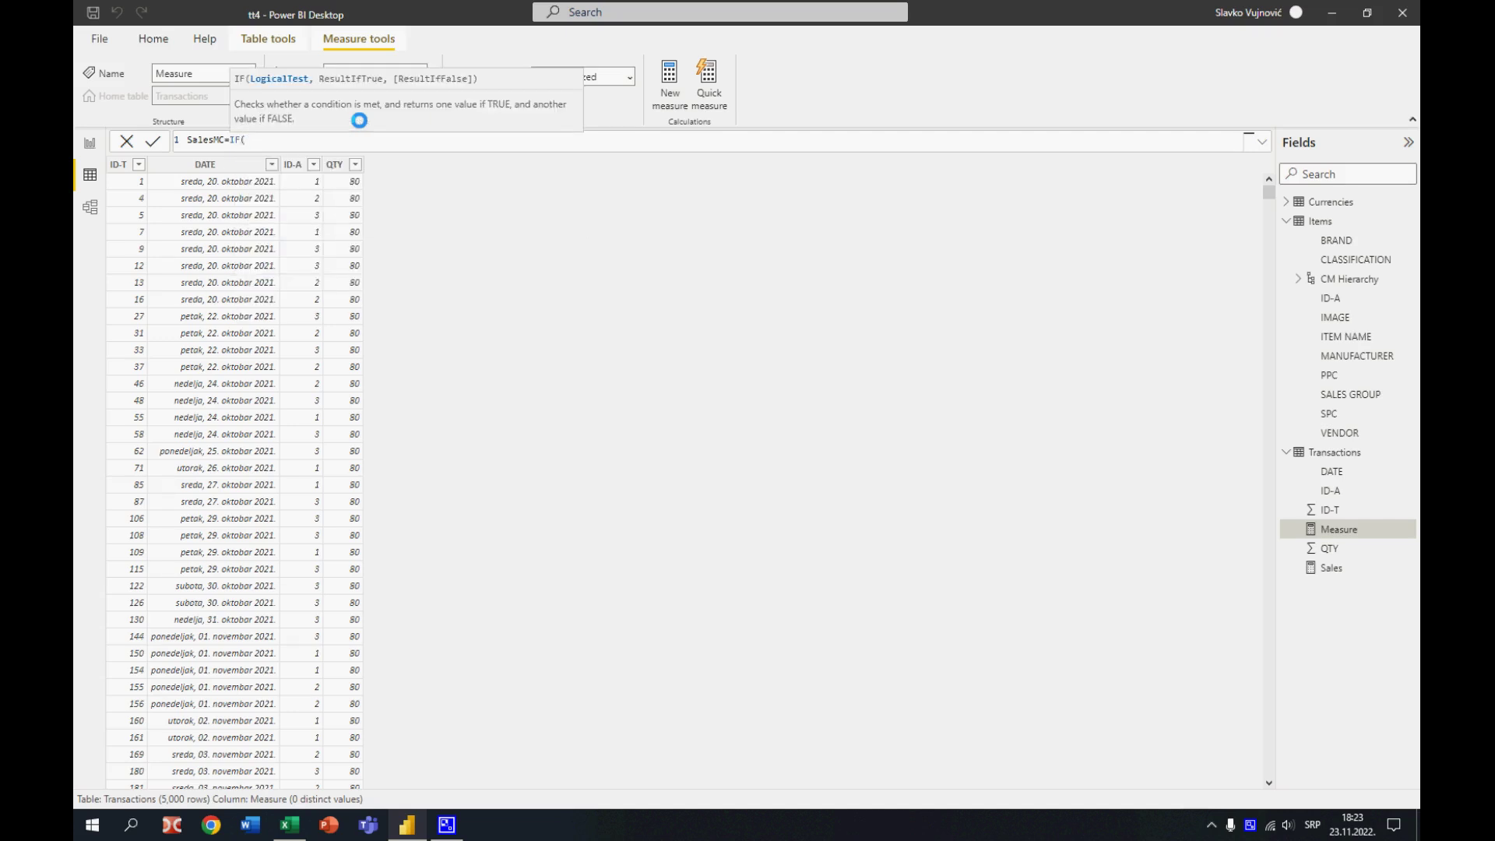
Enter HASONEVALUE(Currencies[Curency]) as the logical test of the SalesMC measure's IF function
{"action": "type", "text": "HAS"}
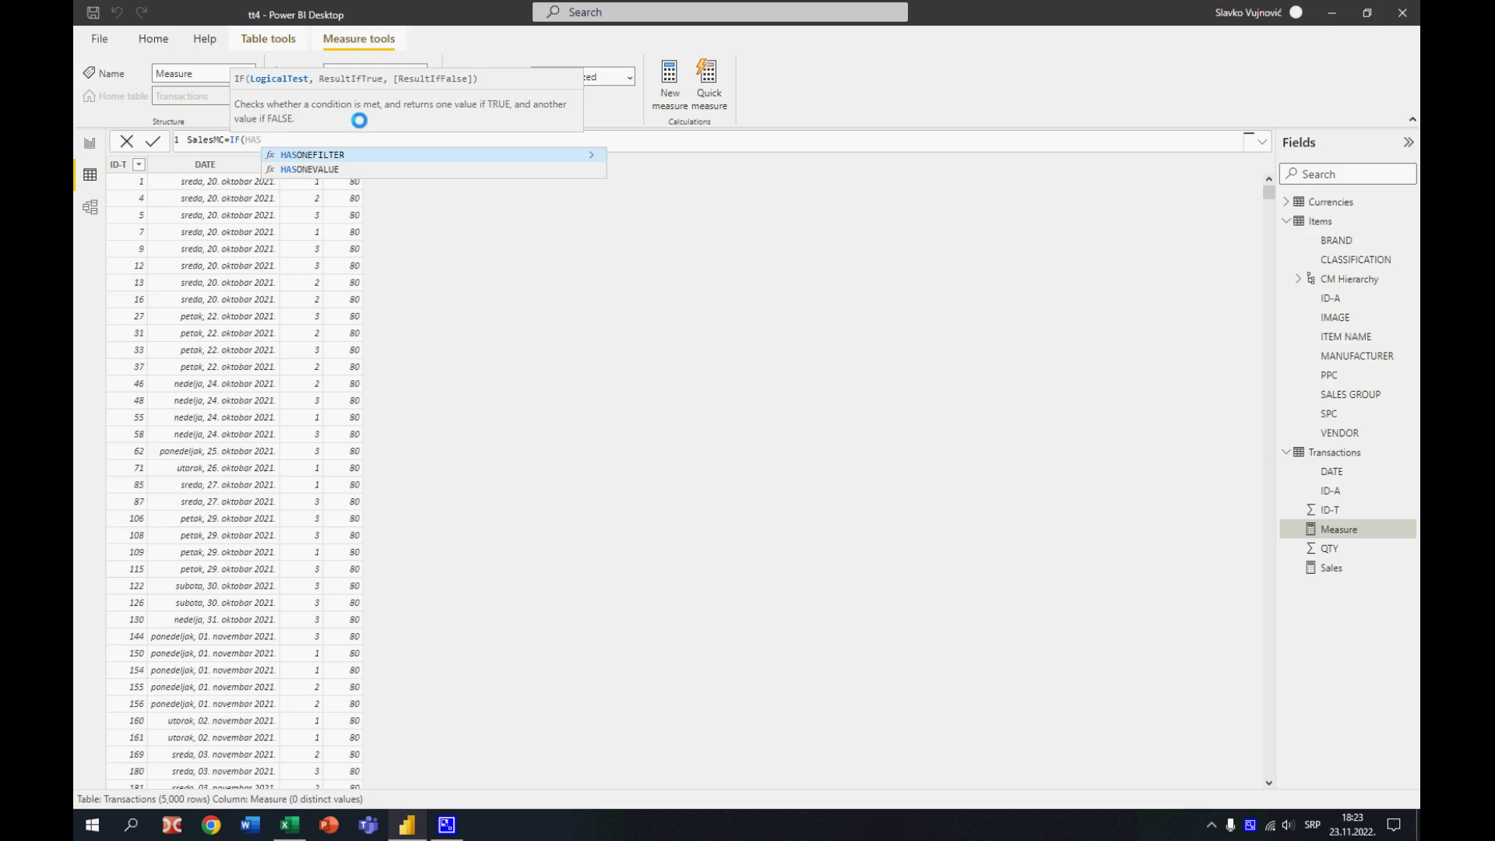
{"action": "double_click", "coordinate": [325, 169]}
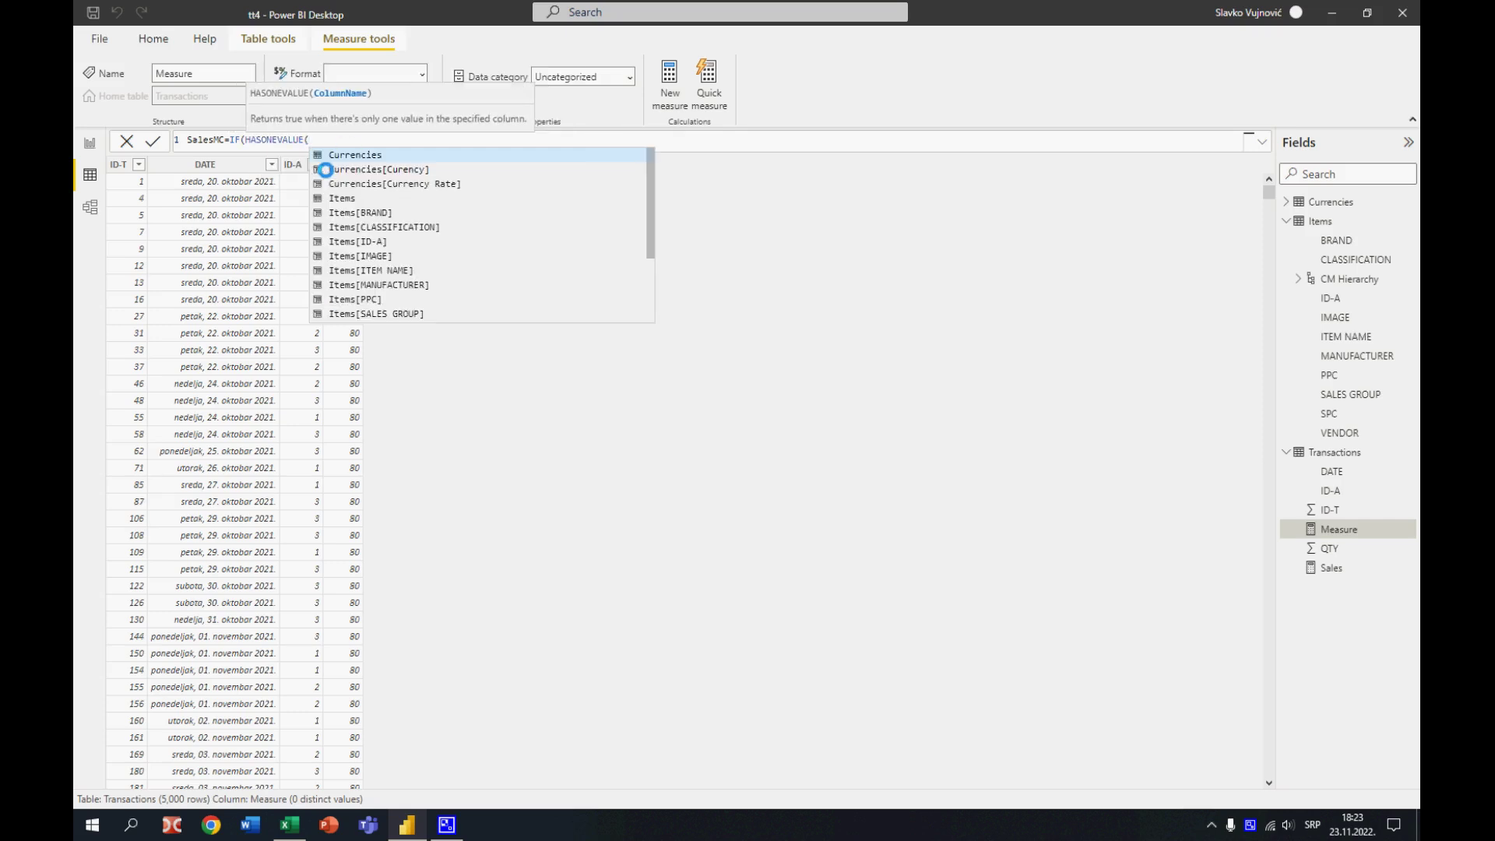
{"action": "type", "text": "Cur"}
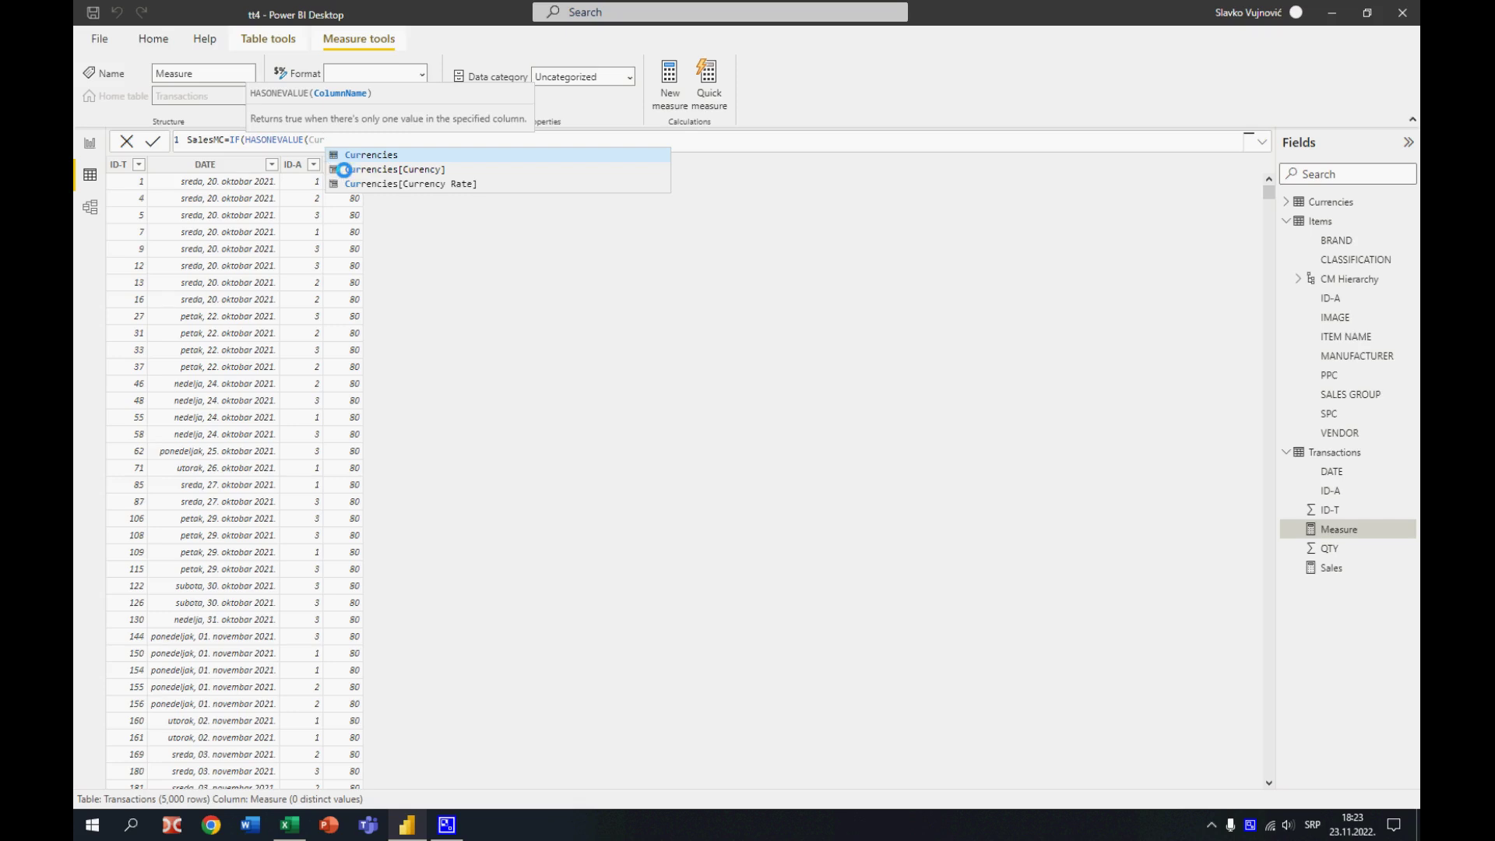
{"action": "double_click", "coordinate": [326, 169]}
{"action": "key", "text": "Return"}
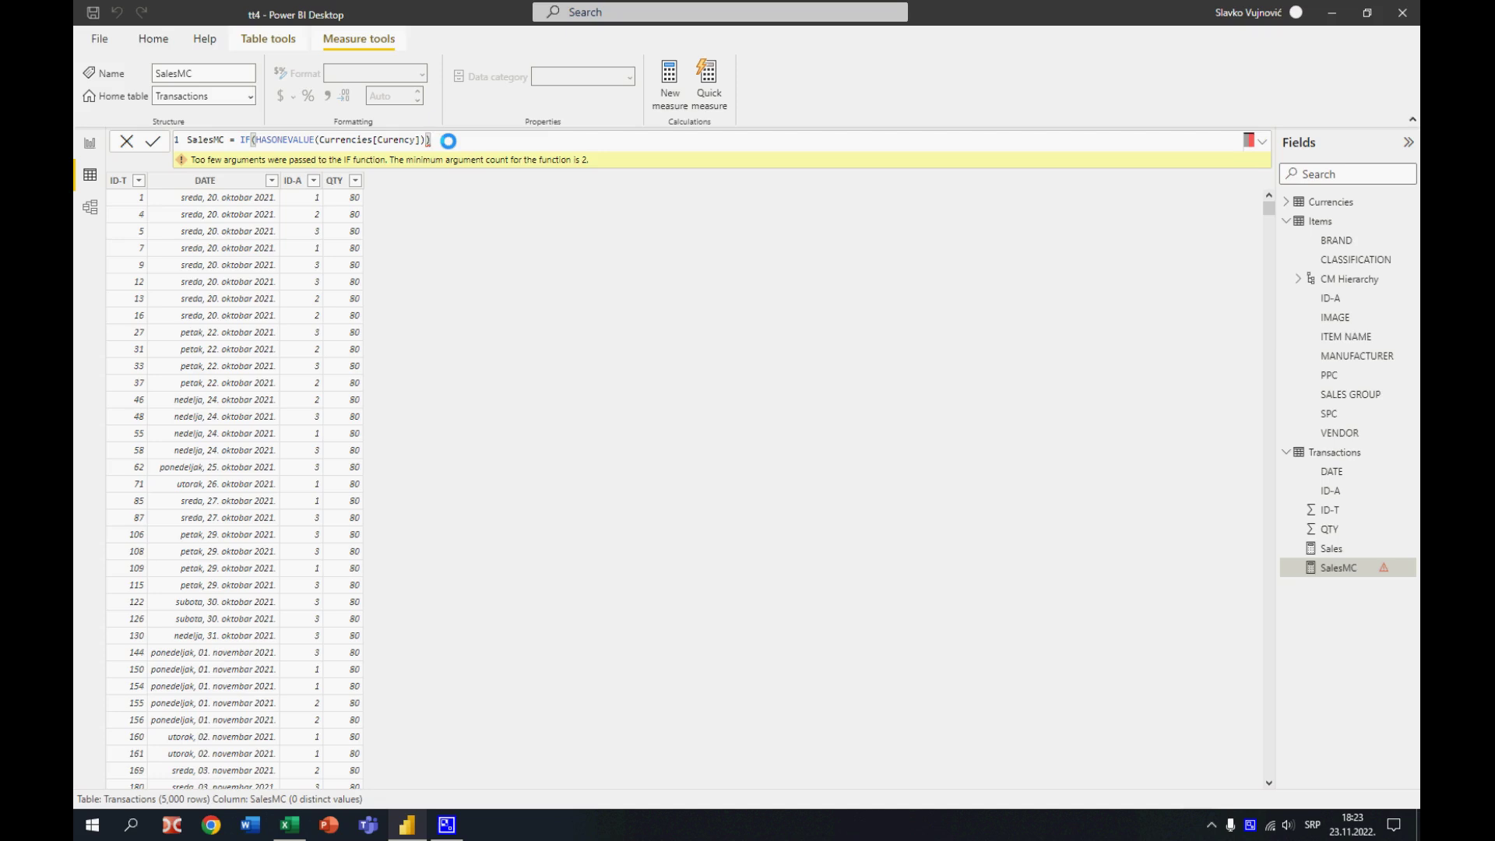
Extend the IF formula with [Sales]/values(Currencies[Currency Rate]) as the result when the test is true
{"action": "key", "text": "BackSpace"}
{"action": "type", "text": ","}
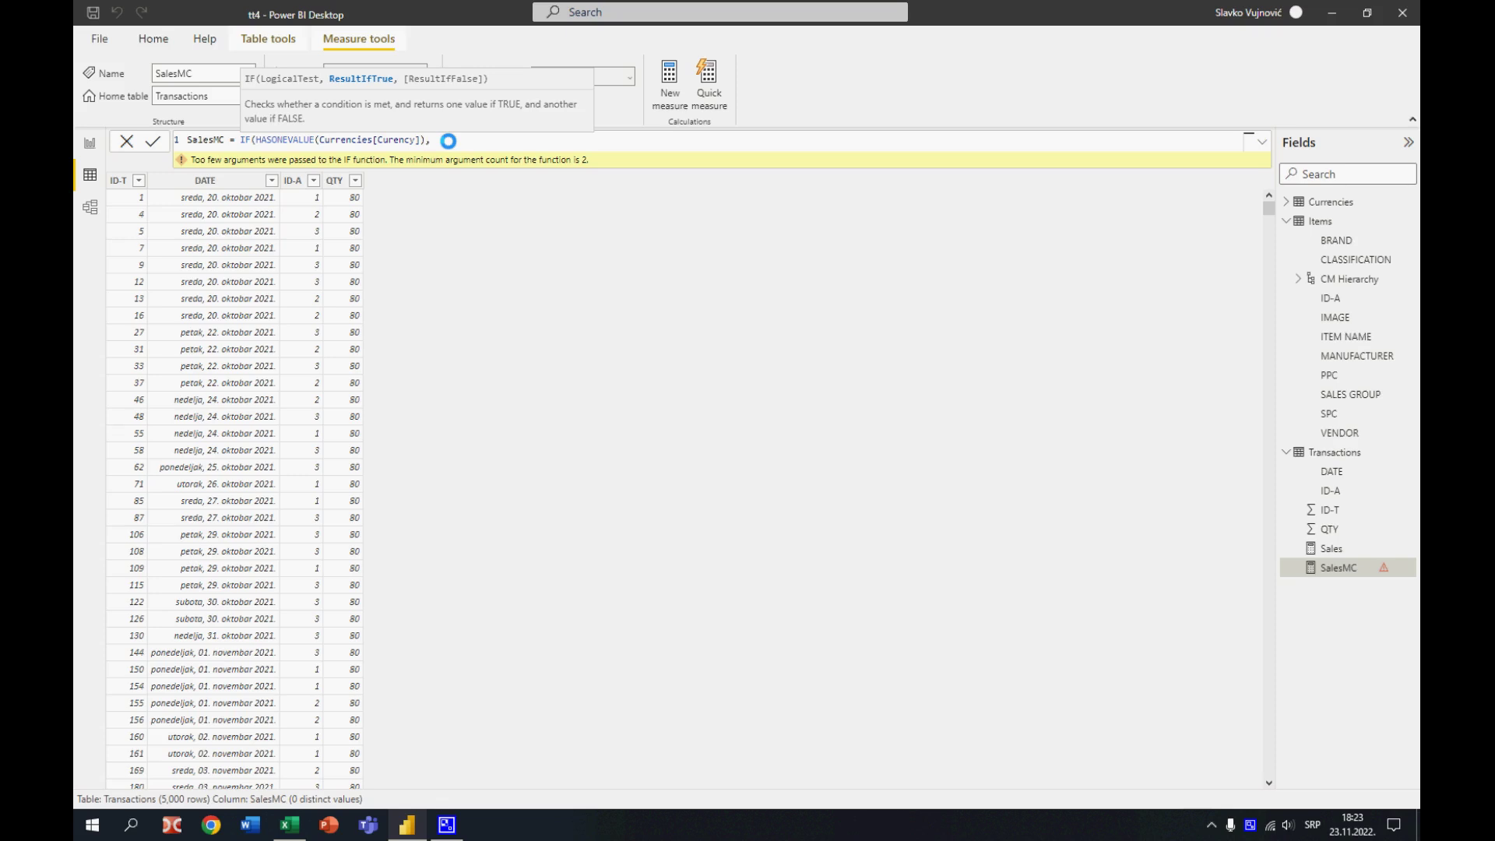
{"action": "type", "text": "sa"}
{"action": "key", "text": "Tab"}
{"action": "type", "text": "/values("}
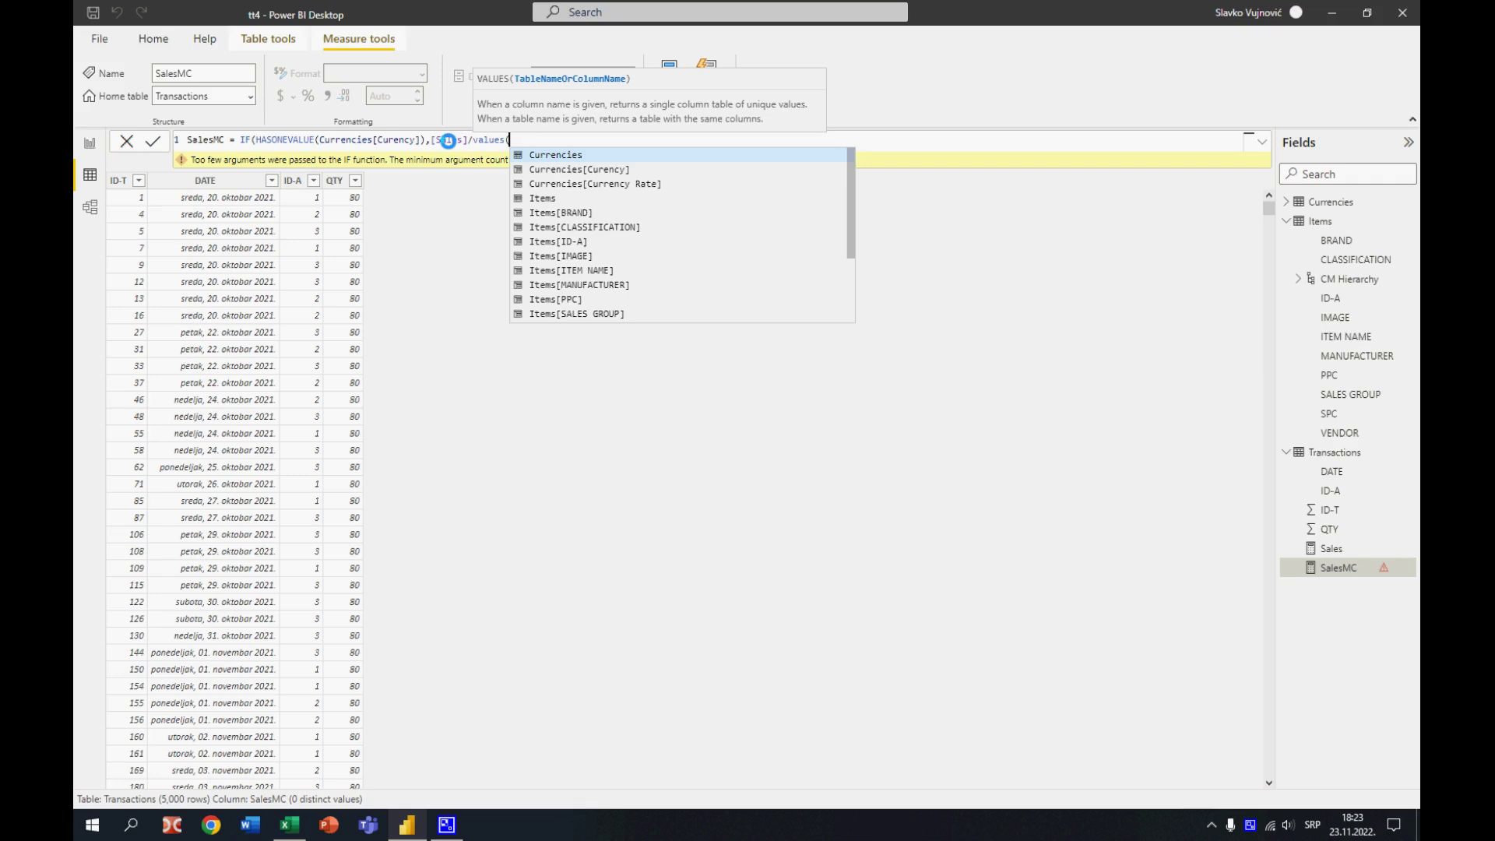
{"action": "key", "text": "Down"}
{"action": "key", "text": "Down"}
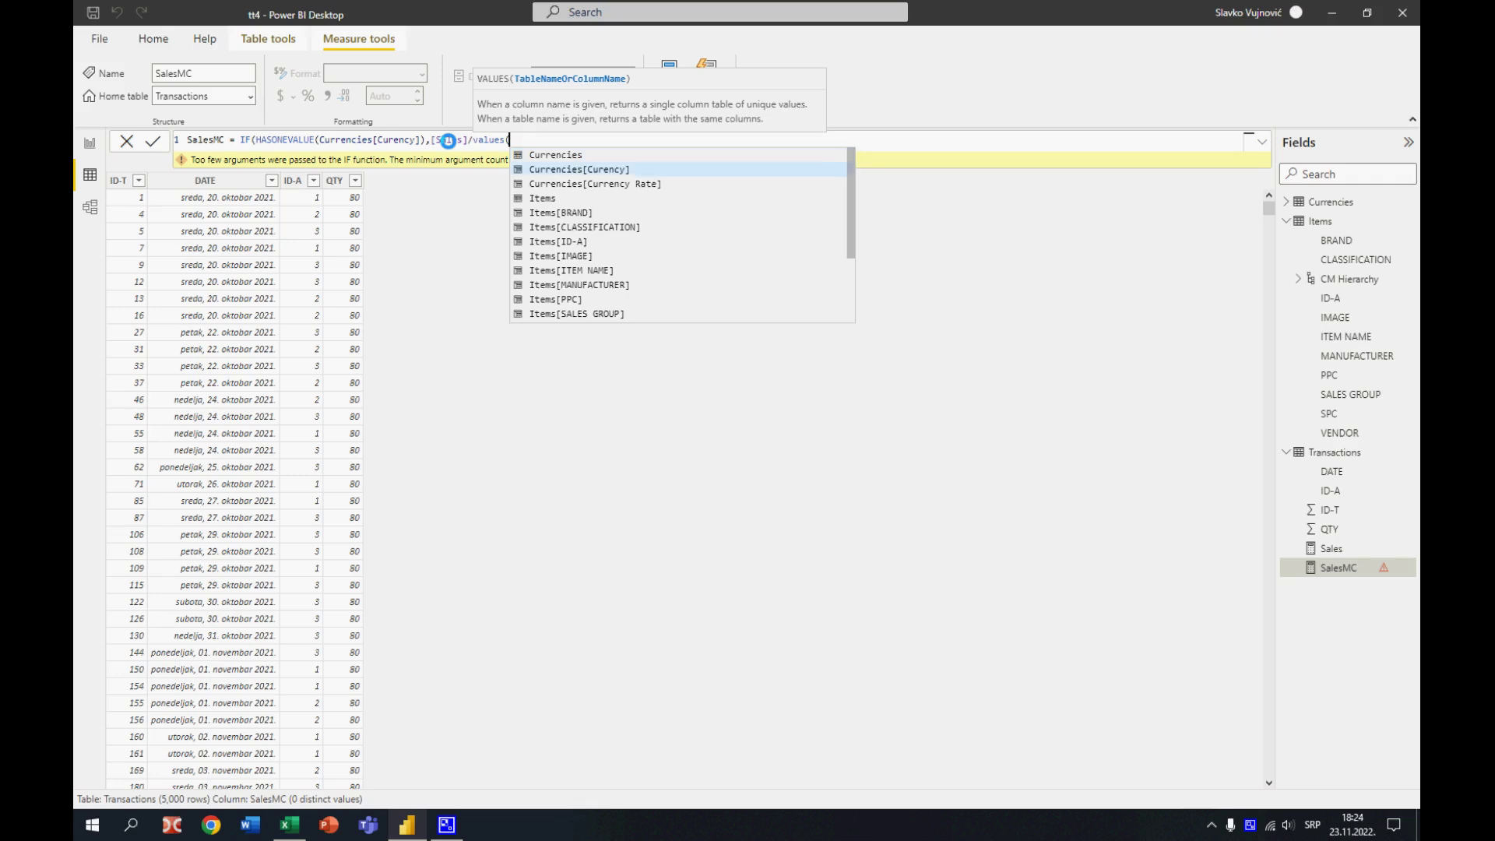
{"action": "key", "text": "Tab"}
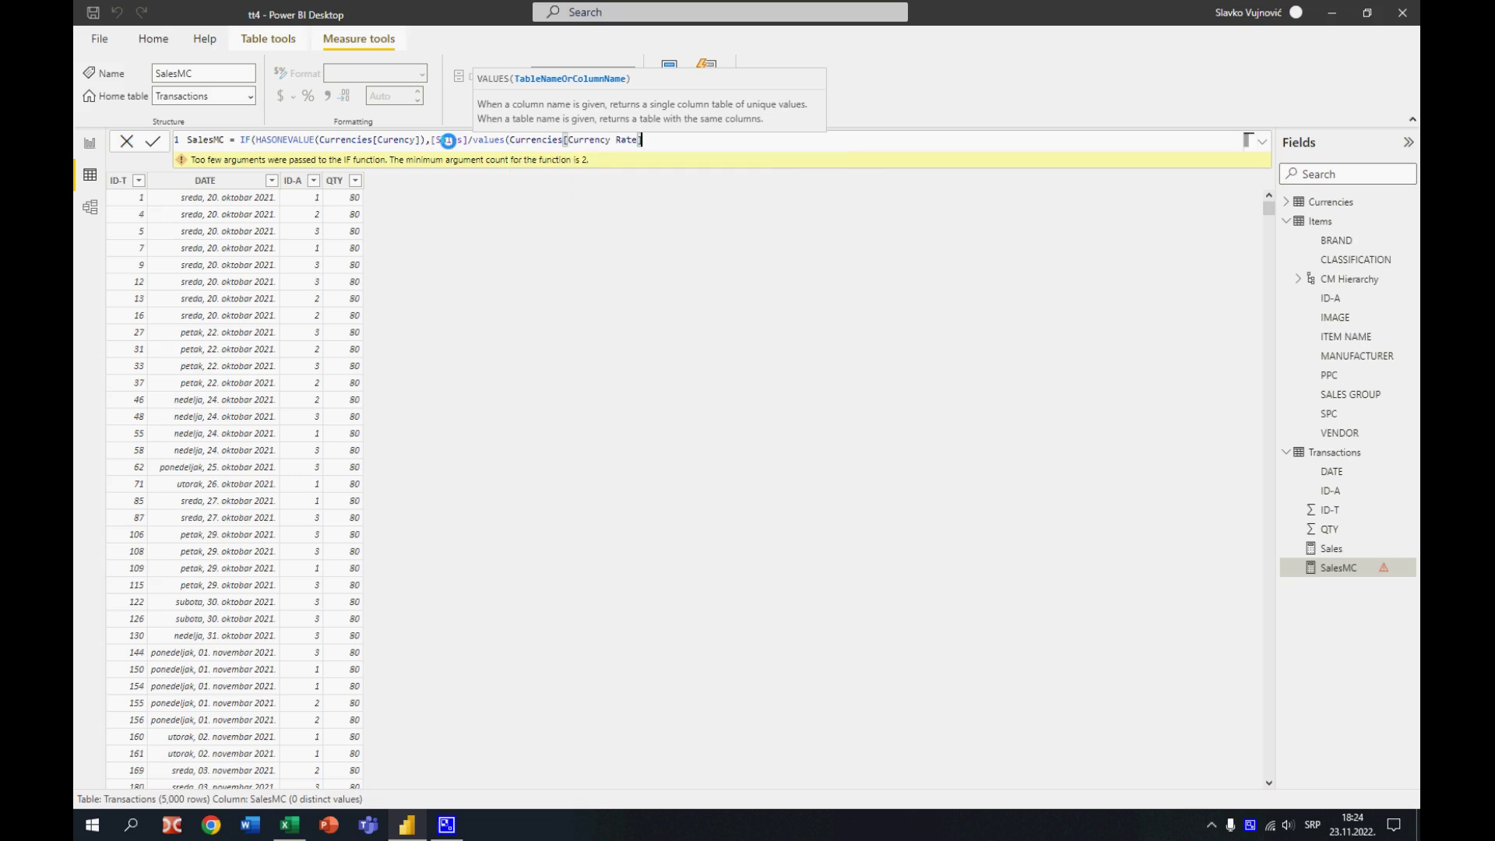
{"action": "type", "text": ")"}
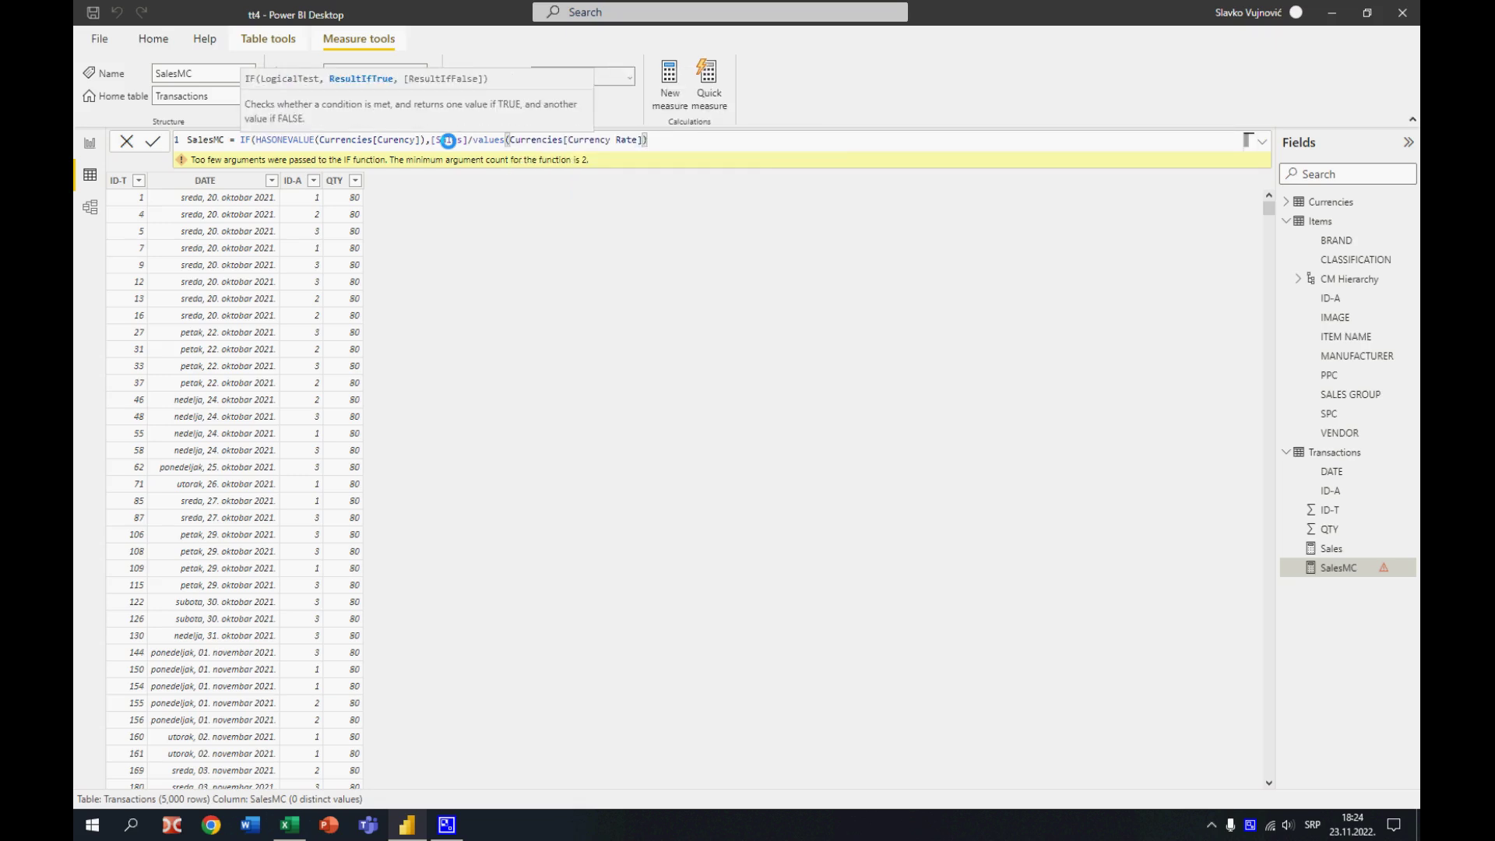
Complete the SalesMC formula with [Sales] as the false result, and format the measure with a thousands separator and 2 decimals
{"action": "type", "text": ",sales"}
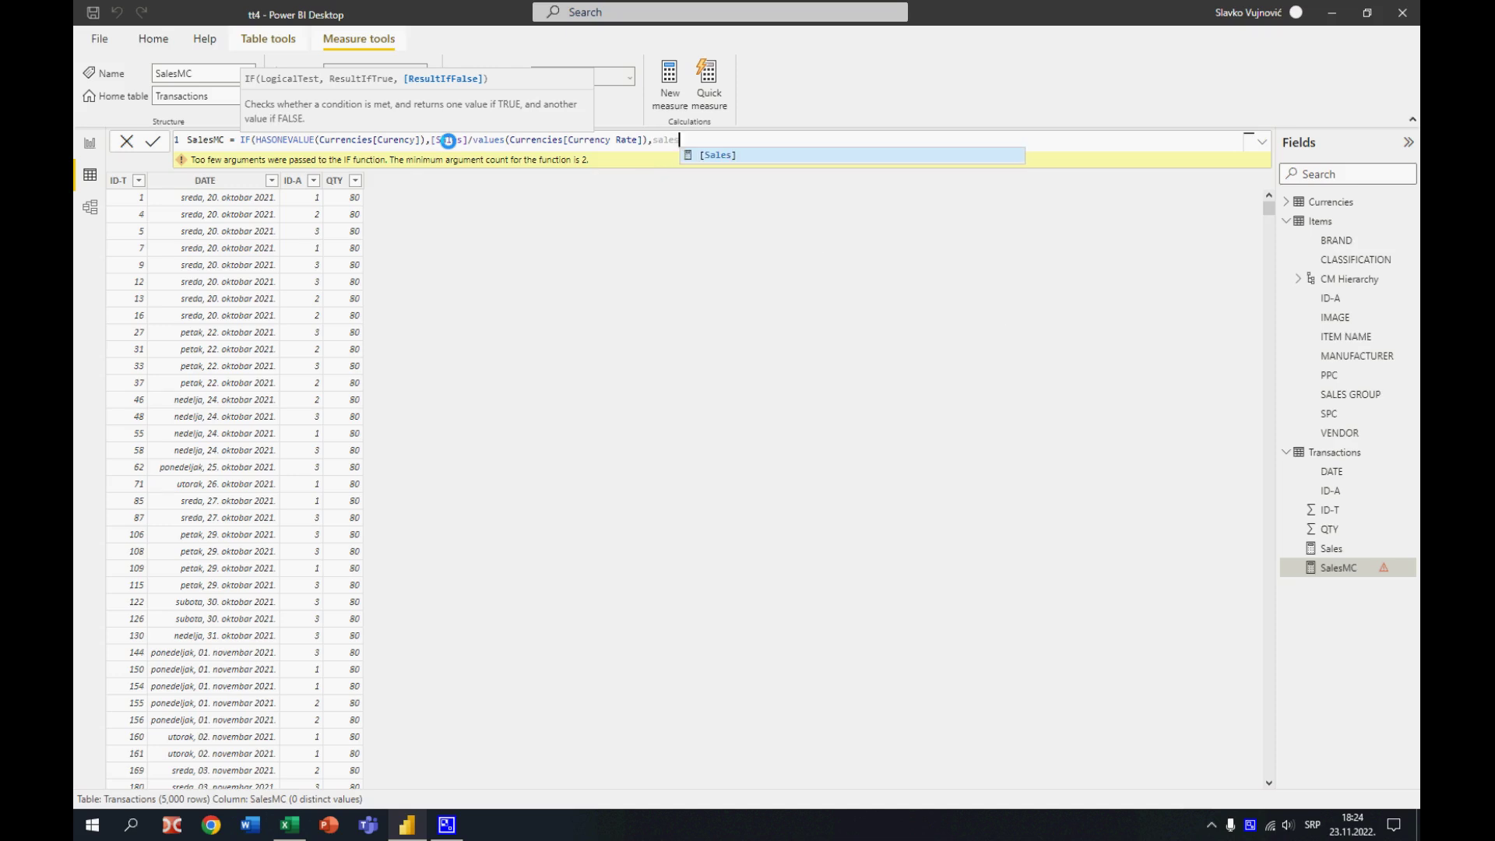
{"action": "key", "text": "Tab"}
{"action": "type", "text": ")"}
{"action": "key", "text": "Return"}
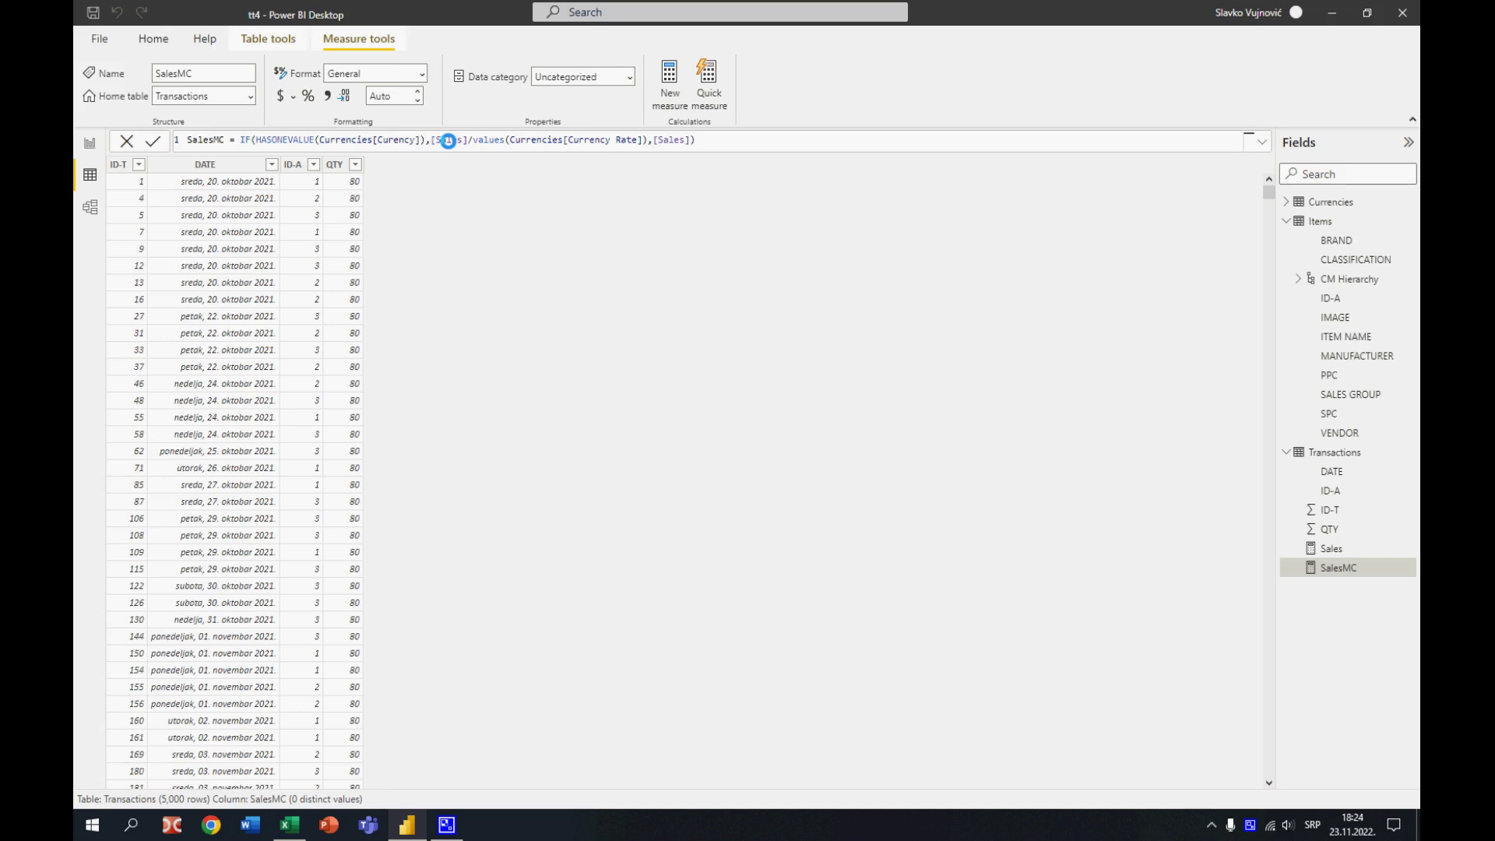
{"action": "left_click", "coordinate": [328, 95]}
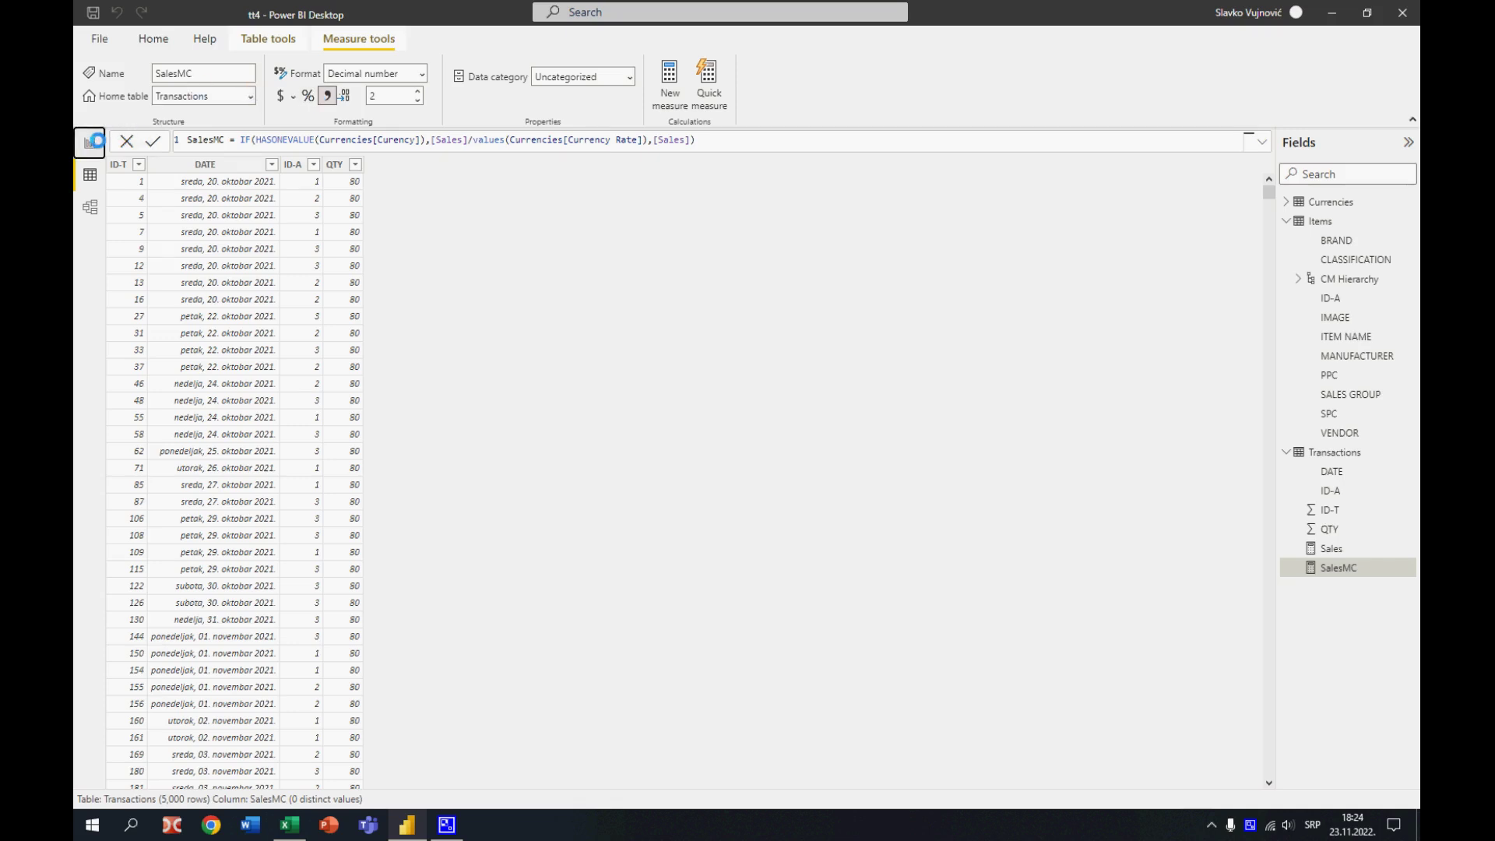
Replace the Sales column with the SalesMC measure in the sales table on the Sales Report page
{"action": "left_click", "coordinate": [90, 142]}
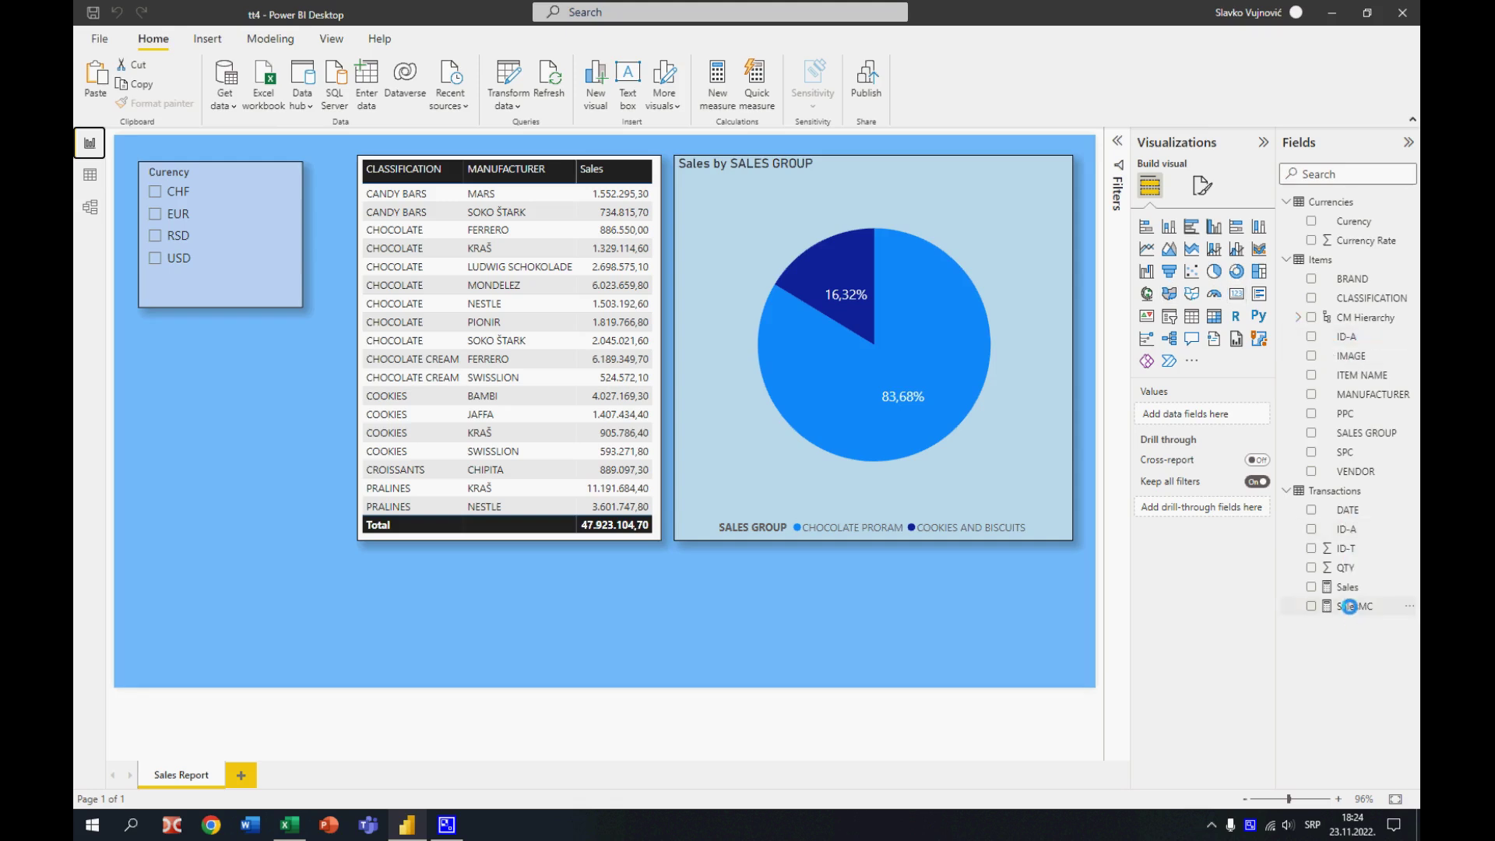
{"action": "left_click", "coordinate": [452, 158]}
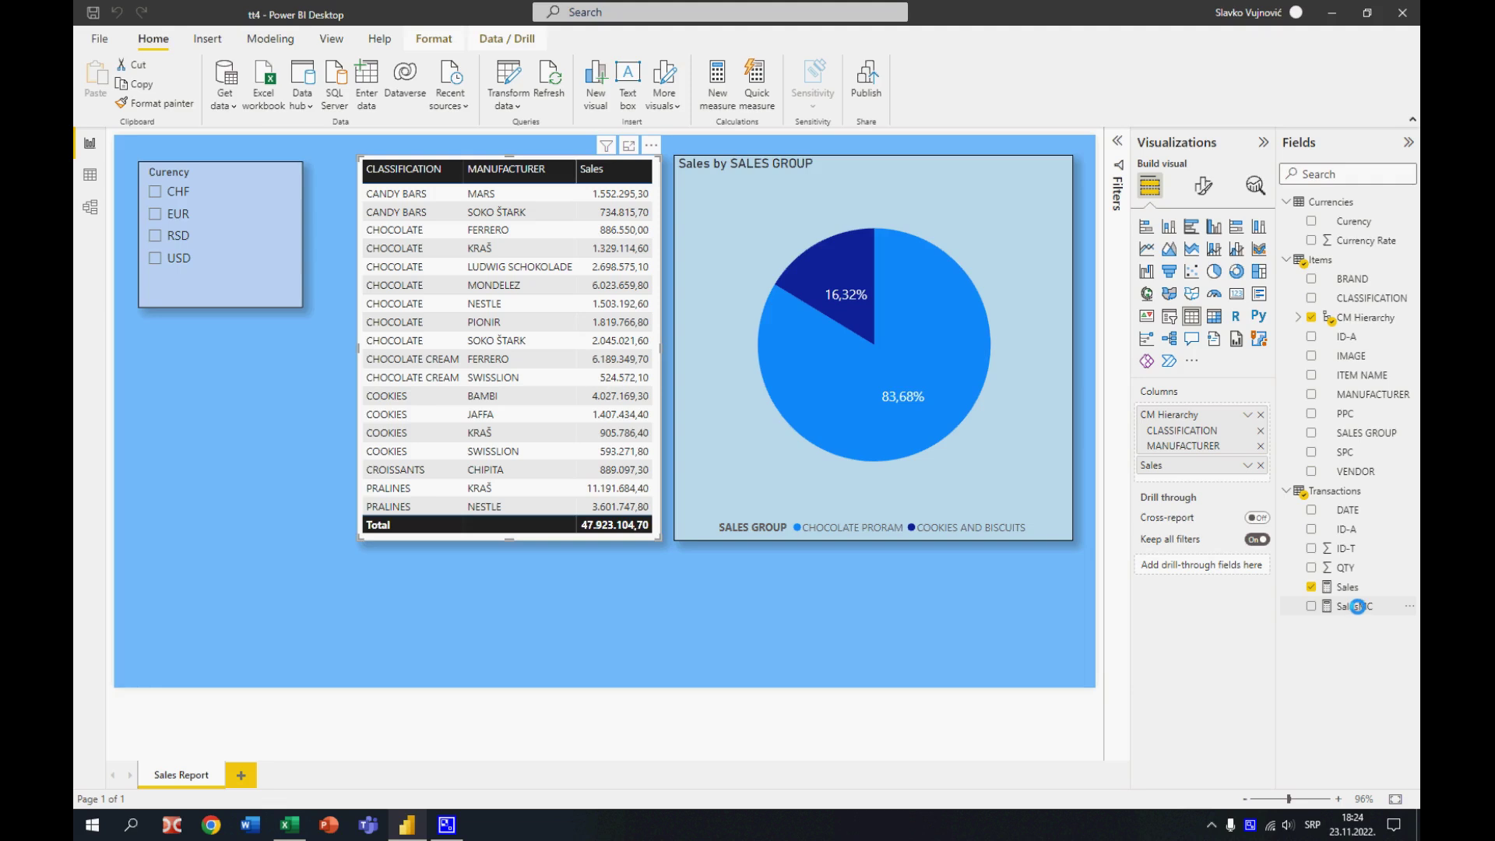
{"action": "left_click_drag", "start_coordinate": [1355, 606], "coordinate": [1253, 466]}
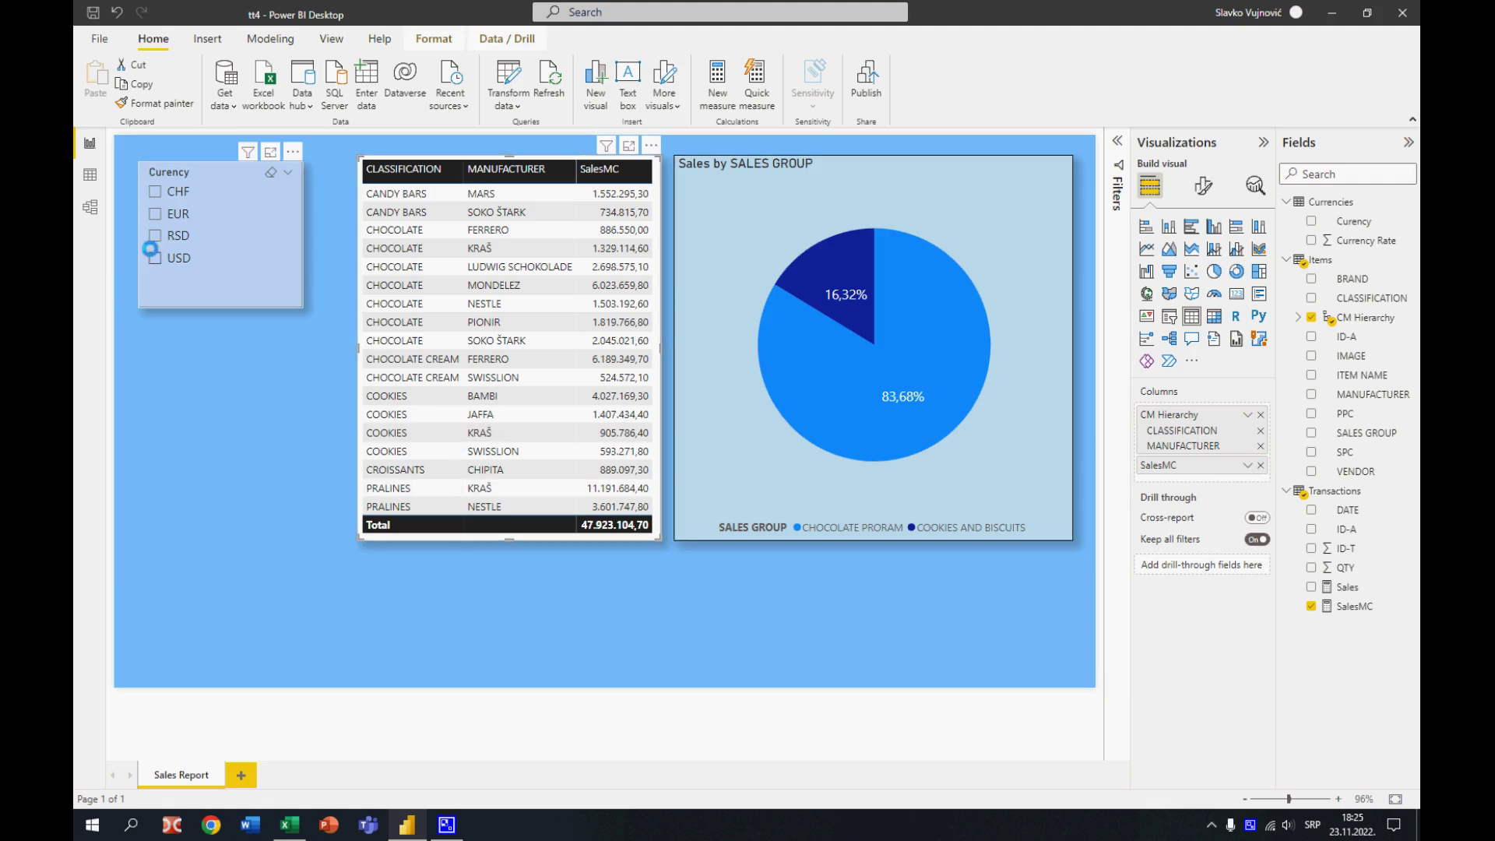
Test the currency slicer by switching between CHF, EUR, RSD and USD and checking the sales table, ending on EUR
{"action": "left_click", "coordinate": [153, 192]}
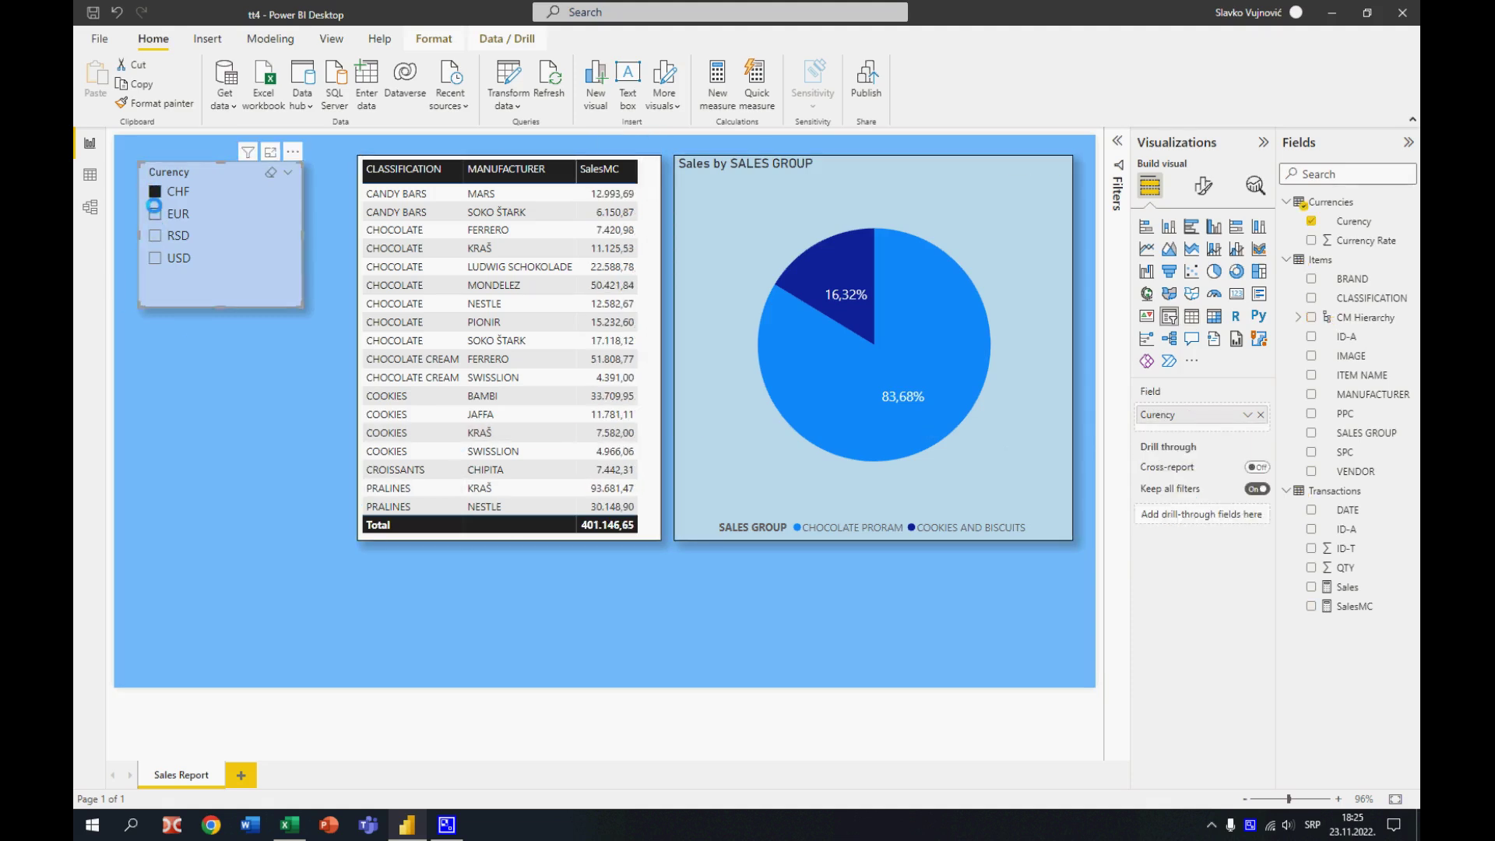
{"action": "left_click", "coordinate": [154, 211]}
{"action": "left_click", "coordinate": [154, 235]}
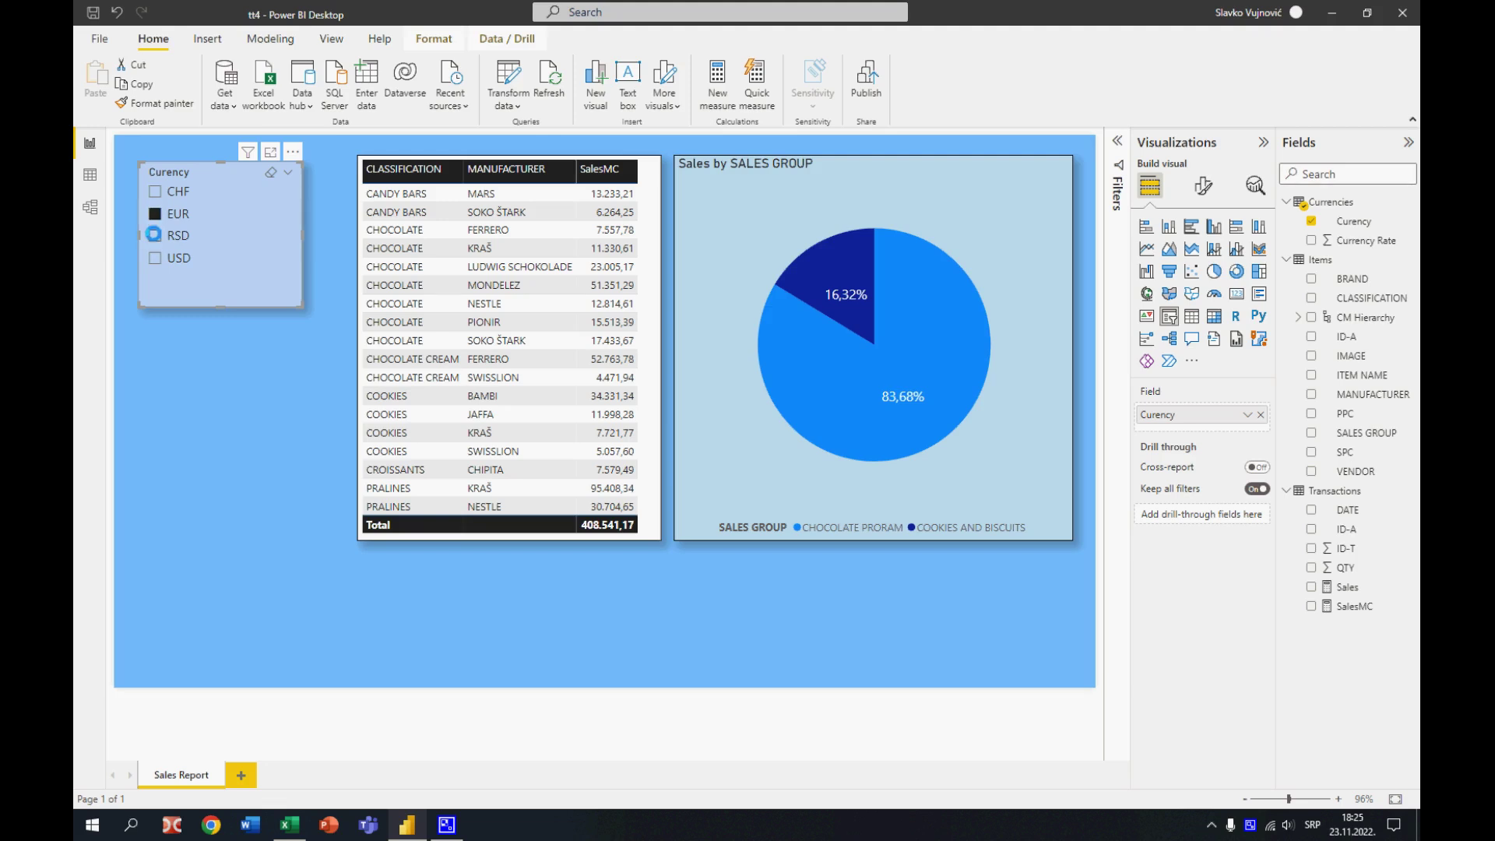
{"action": "left_click", "coordinate": [154, 257]}
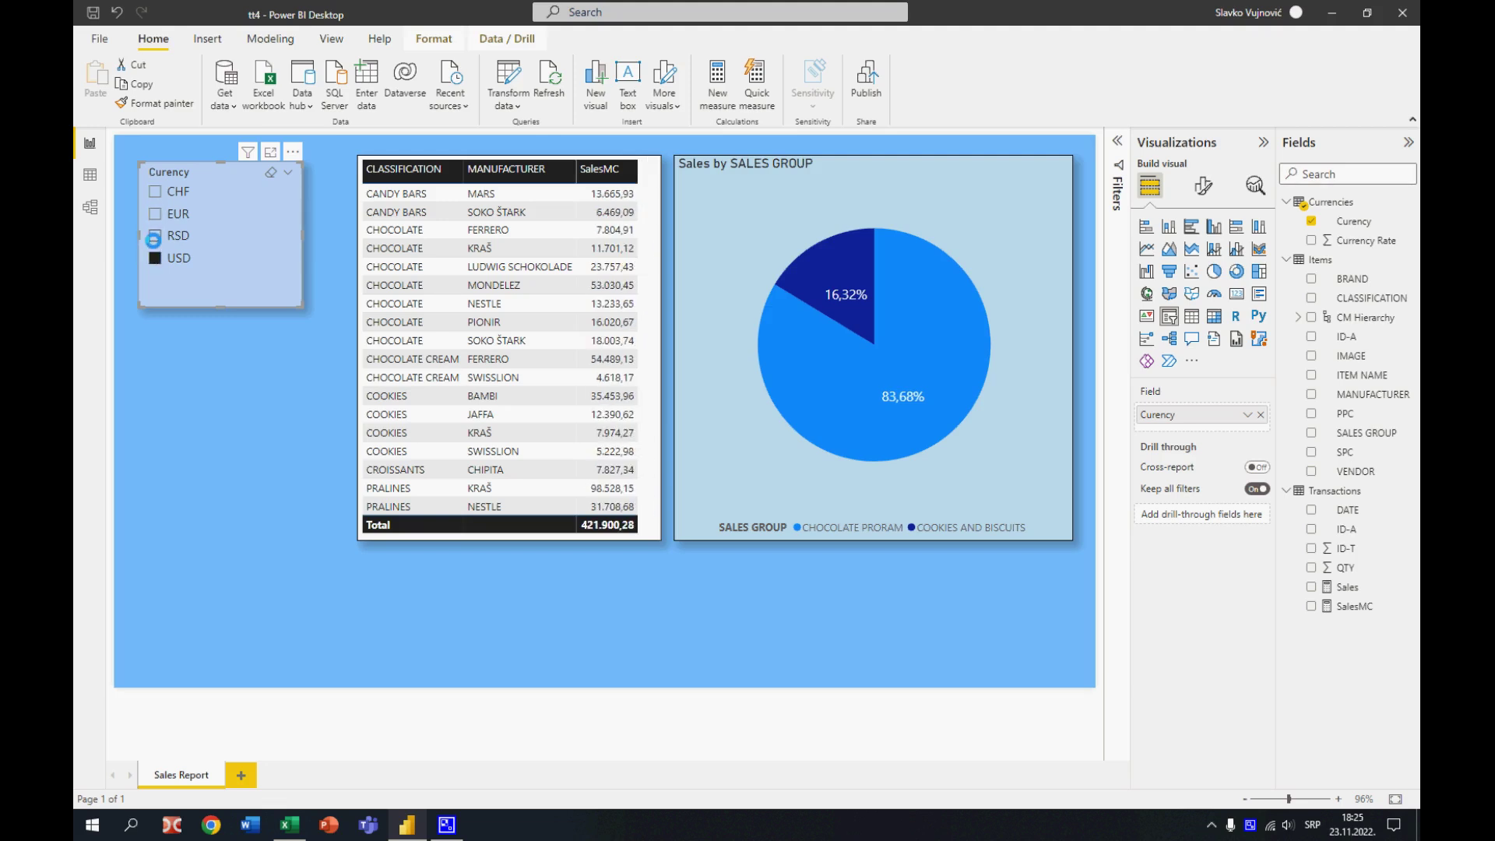
{"action": "left_click", "coordinate": [154, 234]}
{"action": "left_click", "coordinate": [154, 213]}
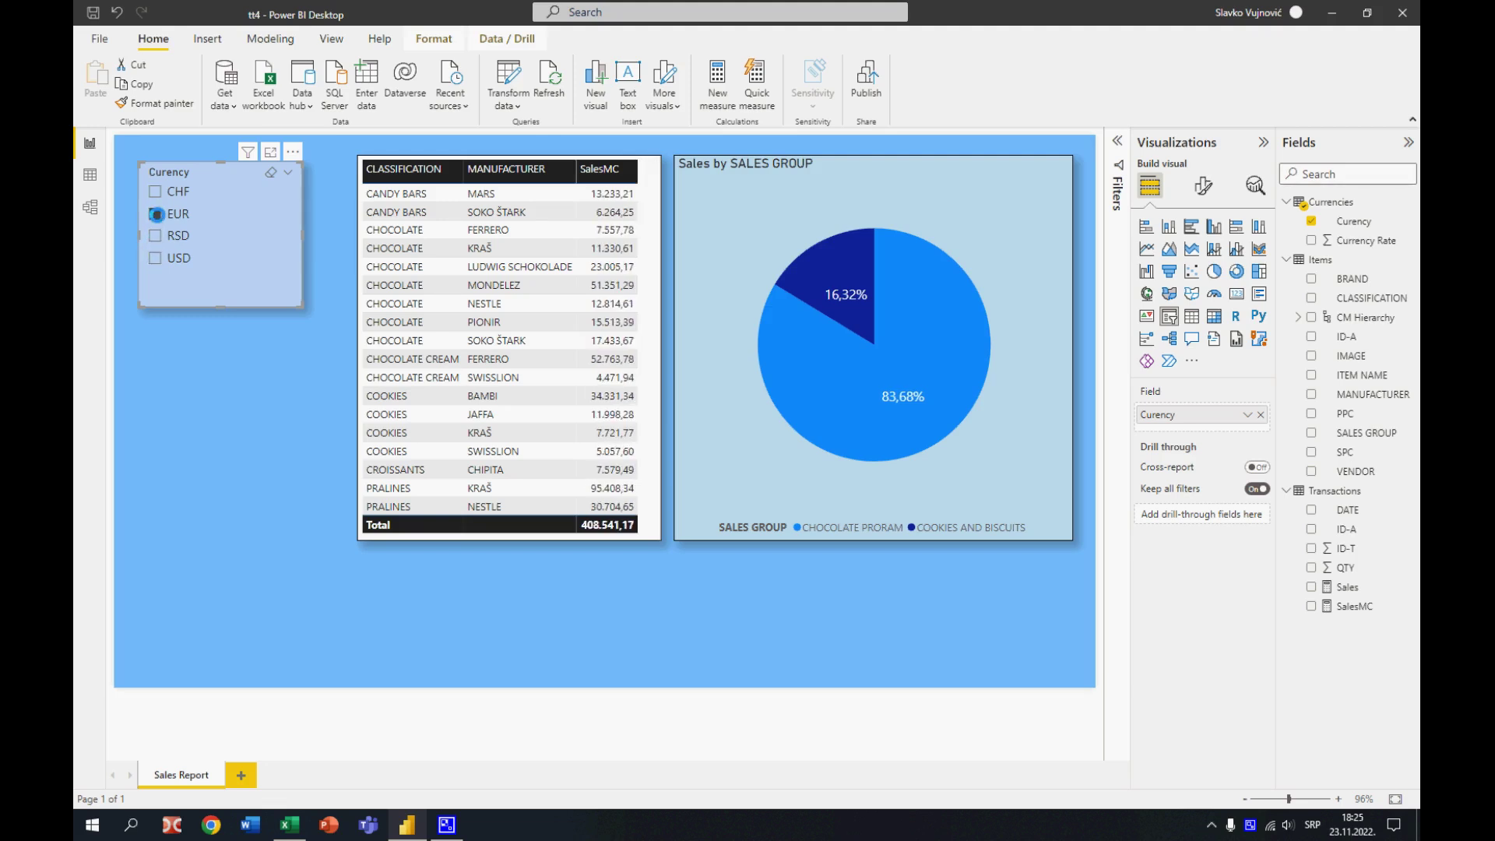
{"action": "left_click", "coordinate": [153, 259]}
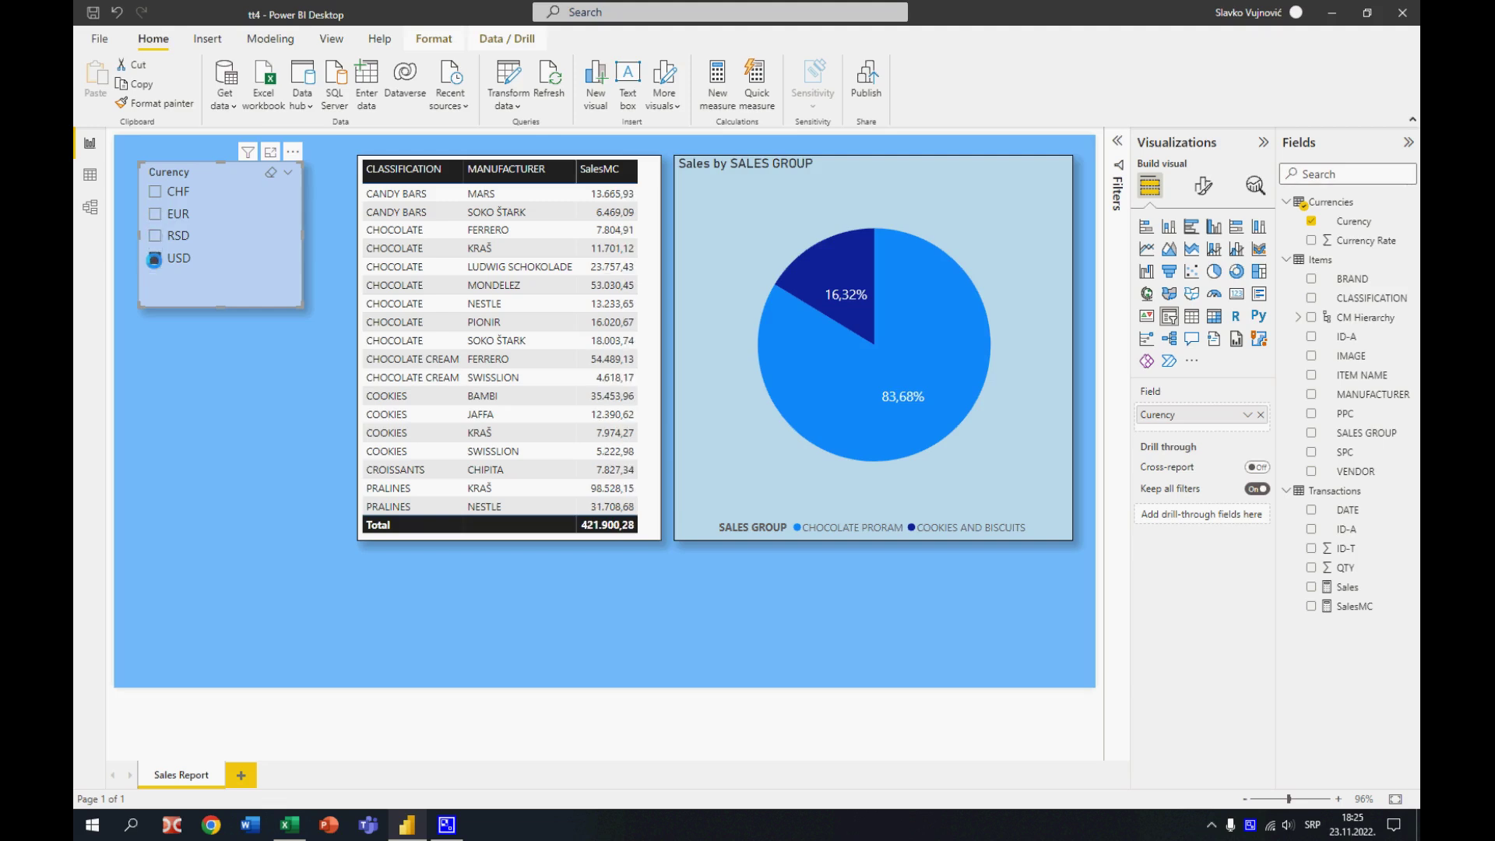
{"action": "left_click", "coordinate": [155, 234]}
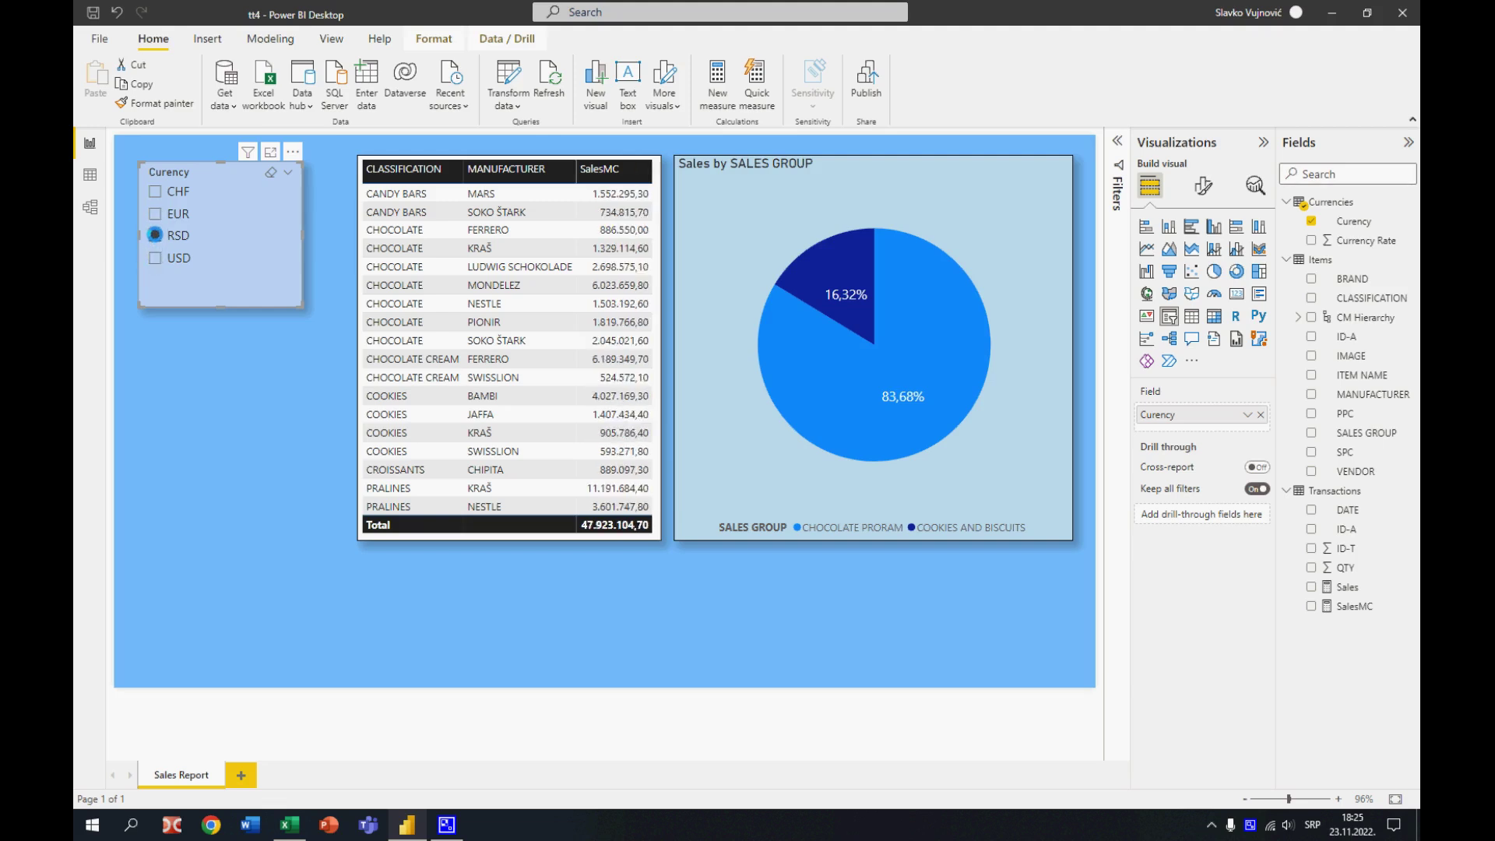
{"action": "left_click", "coordinate": [156, 212]}
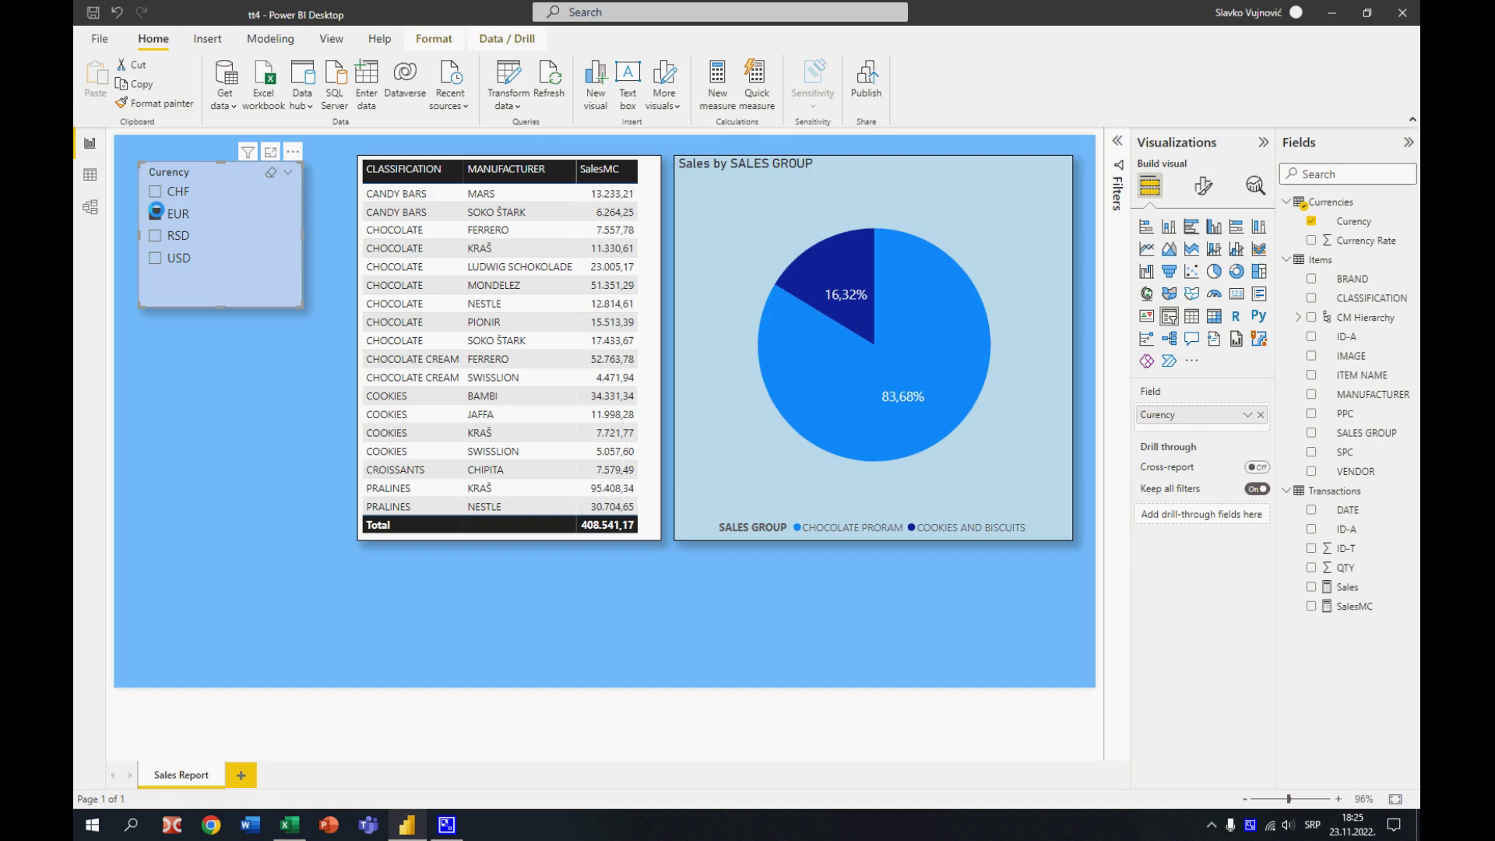